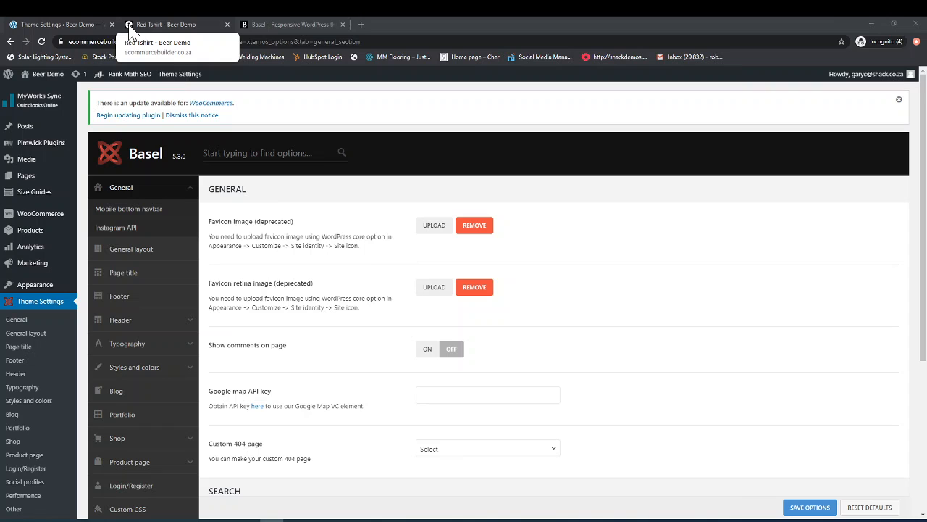
# Step: Set the favicon image to 16x16.png from the media library
pyautogui.click(431, 232)
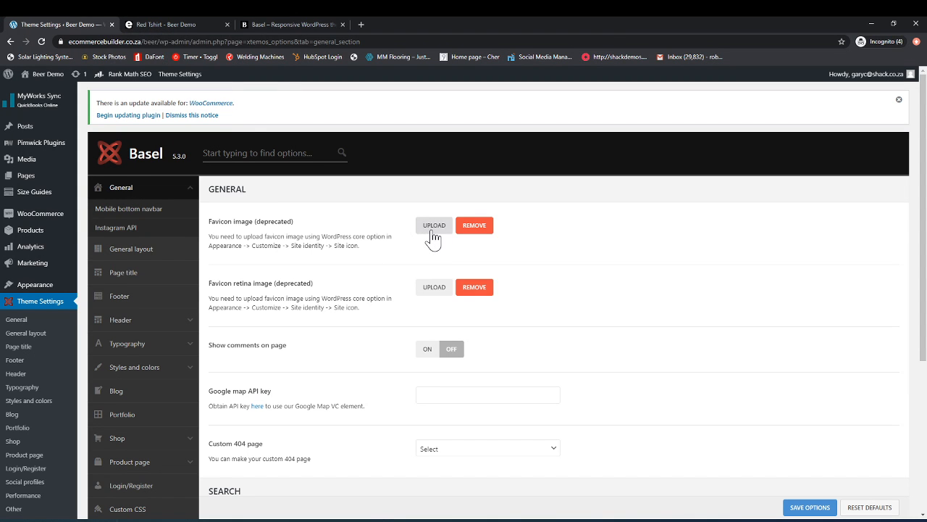
pyautogui.click(433, 226)
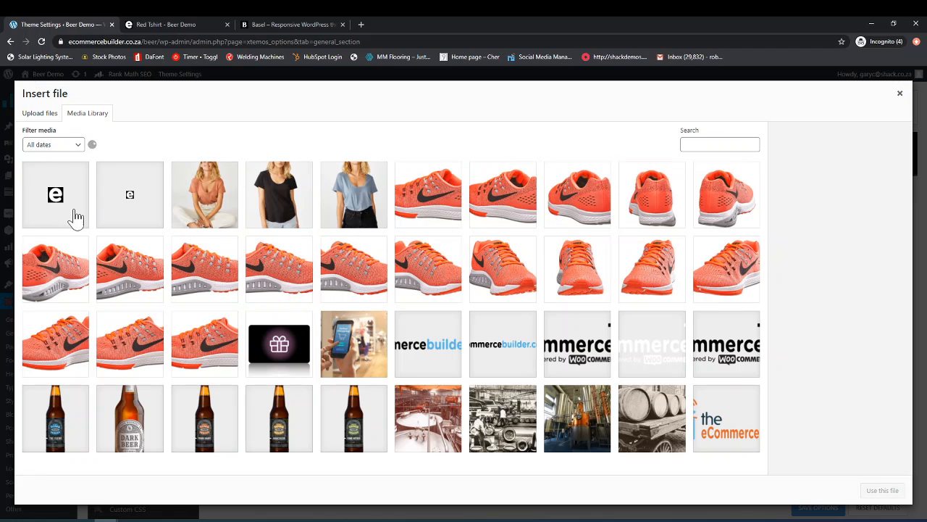
pyautogui.click(140, 210)
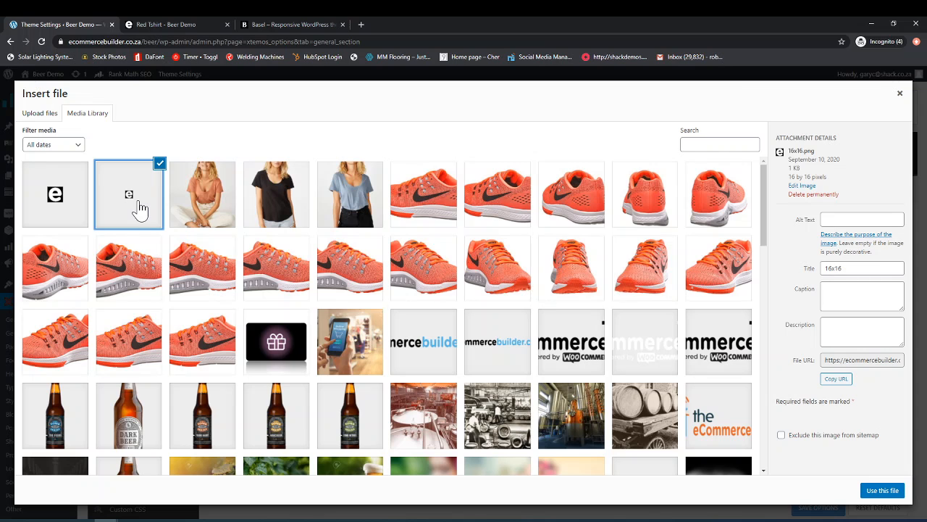
pyautogui.click(882, 493)
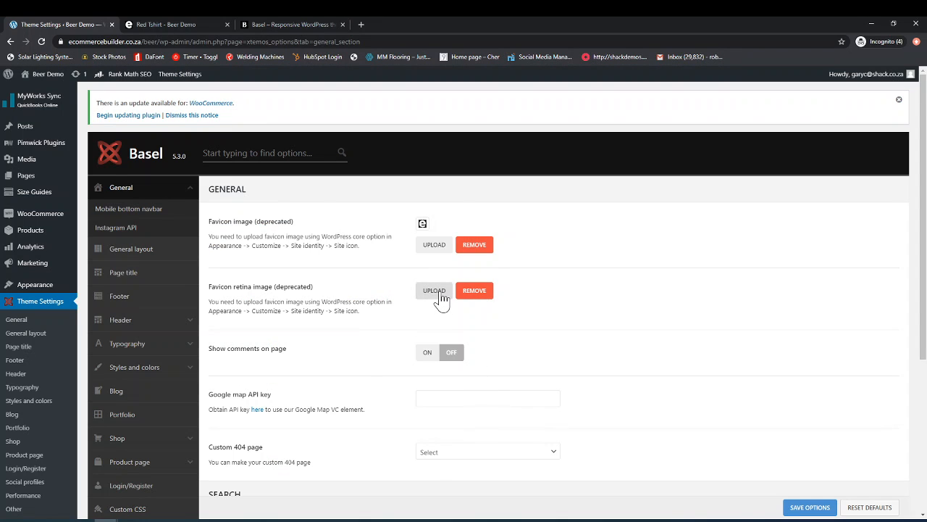
# Step: Set the favicon retina image to 32x32.png from the media library
pyautogui.click(440, 297)
pyautogui.click(55, 197)
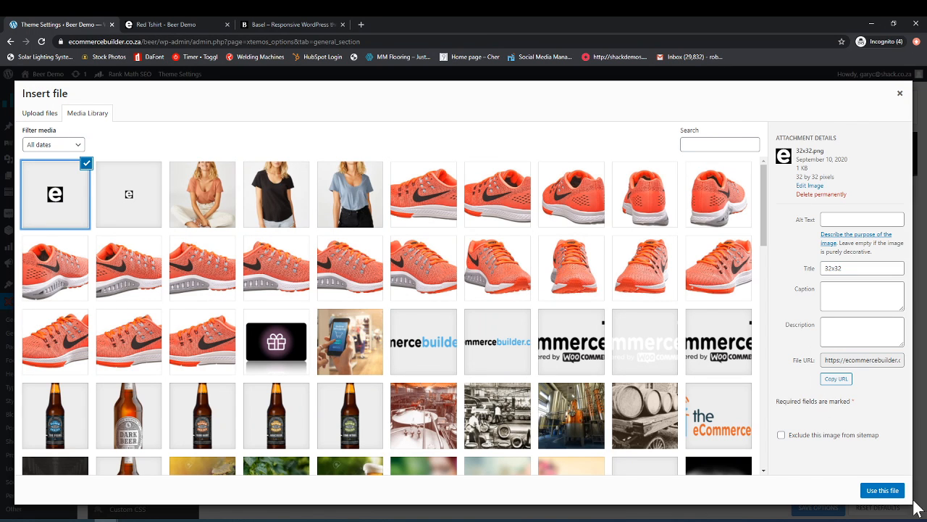
pyautogui.click(882, 490)
# Step: Examine the page comments, Google map API key, custom 404 page choices and search options in the General settings
pyautogui.scroll(-1, 338, 393)
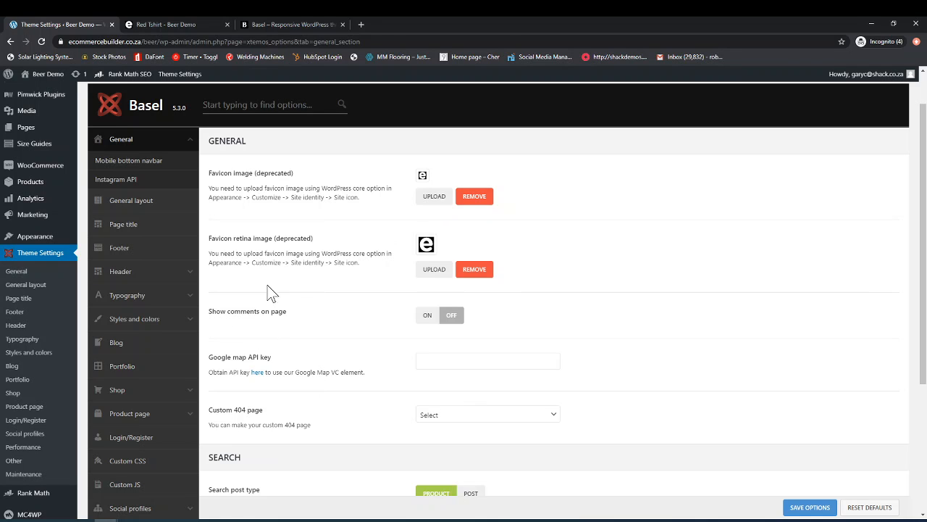
pyautogui.scroll(-1, 271, 293)
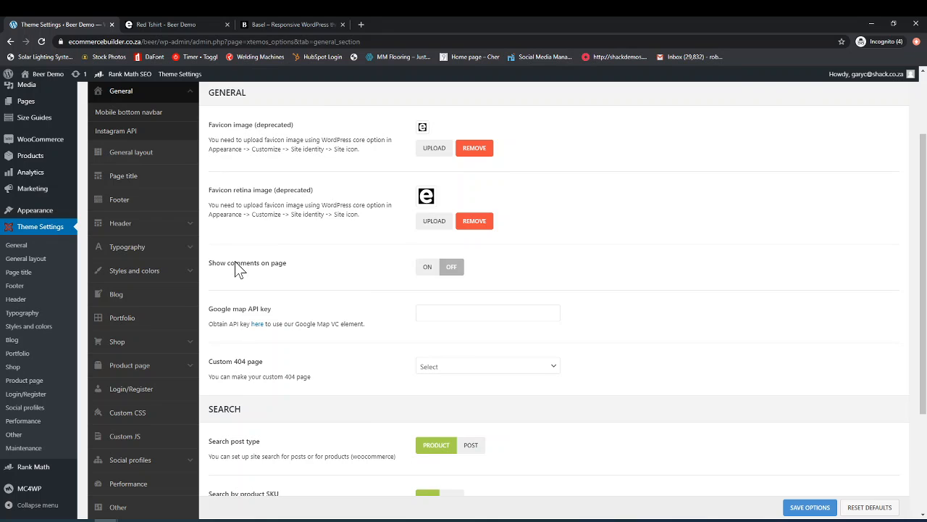
pyautogui.scroll(-1, 264, 282)
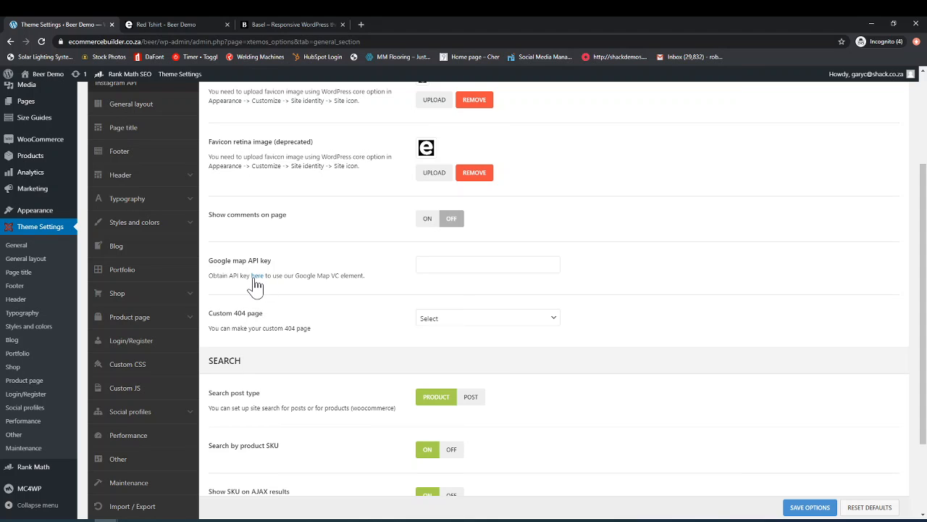
pyautogui.scroll(-1, 300, 342)
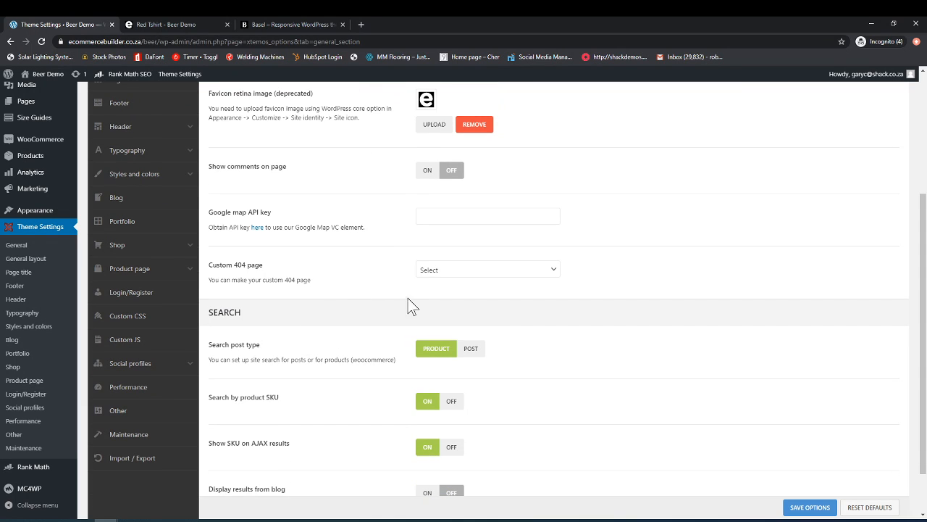
pyautogui.click(444, 275)
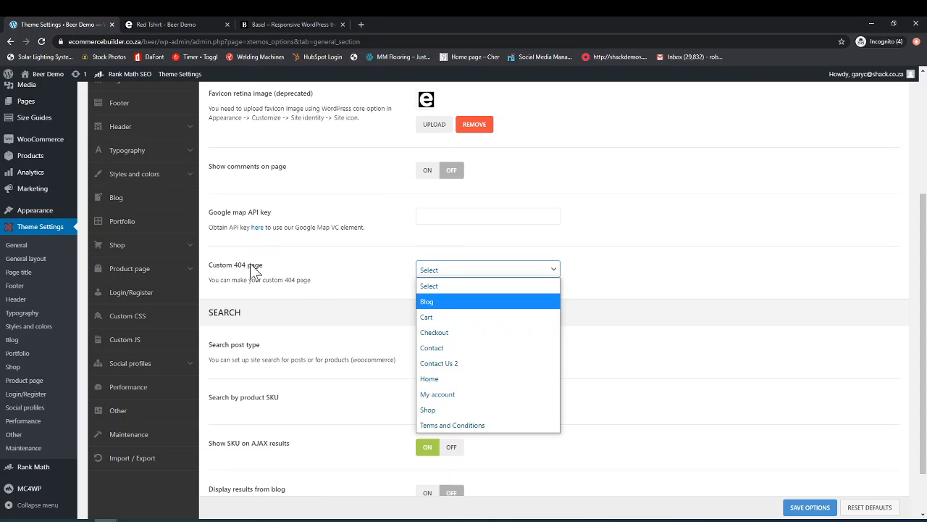
pyautogui.click(335, 283)
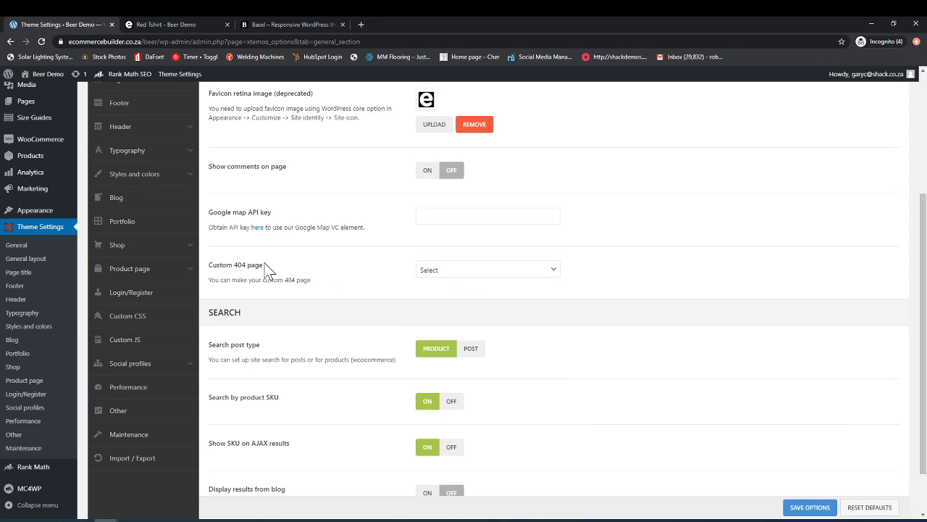
pyautogui.click(472, 271)
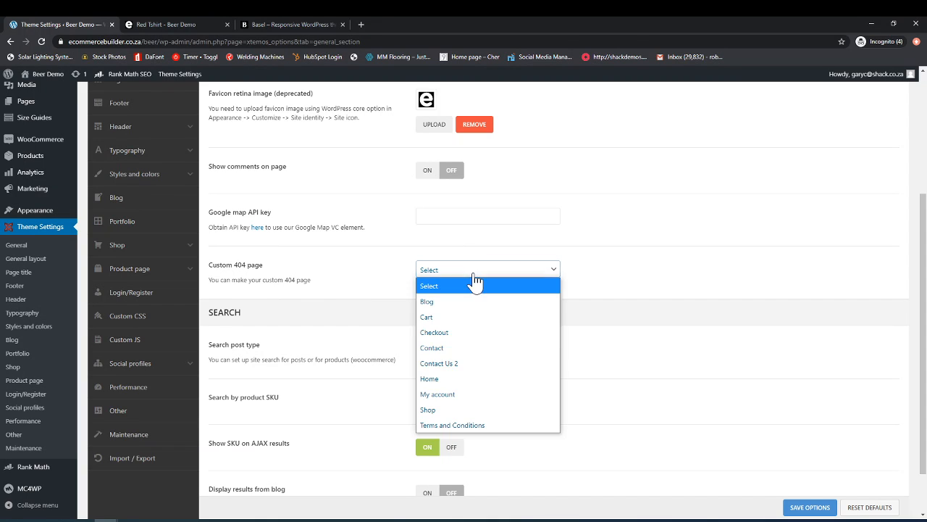
pyautogui.click(354, 271)
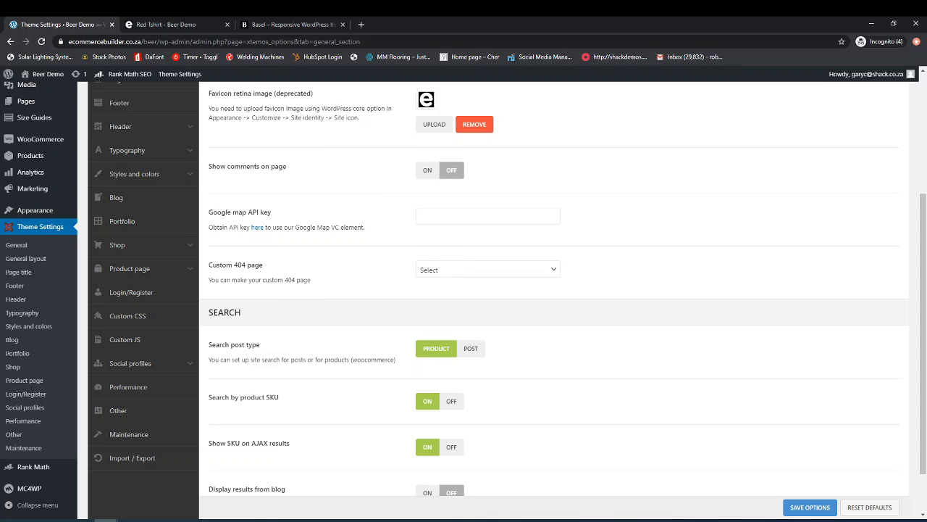
pyautogui.scroll(-2, 290, 314)
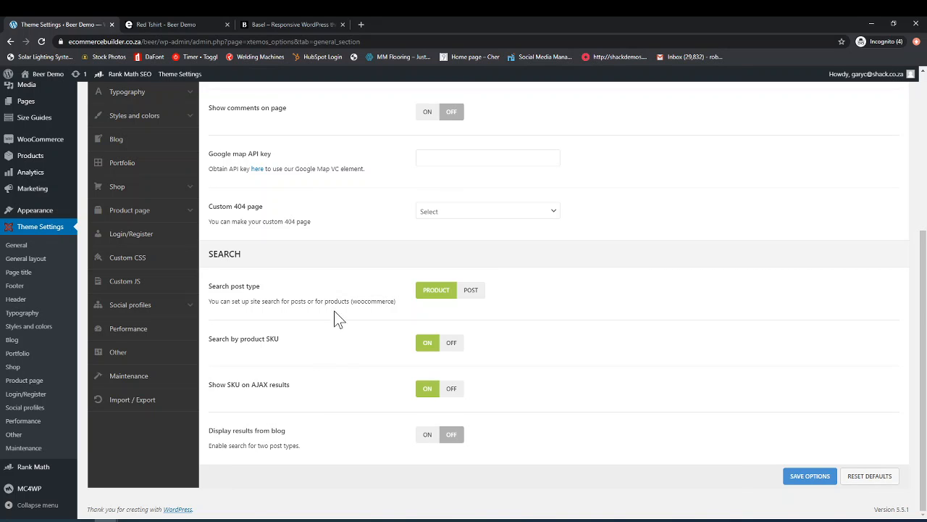
# Step: Search the storefront for "tshirt" from the Red Tshirt product page, and return to the theme settings
pyautogui.click(194, 25)
pyautogui.scroll(10, 497, 432)
pyautogui.scroll(2, 493, 426)
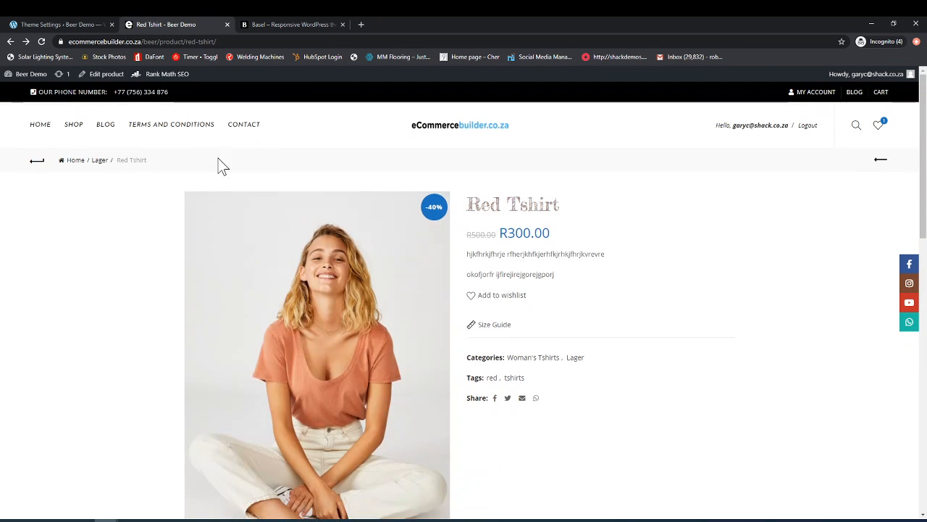
pyautogui.click(857, 128)
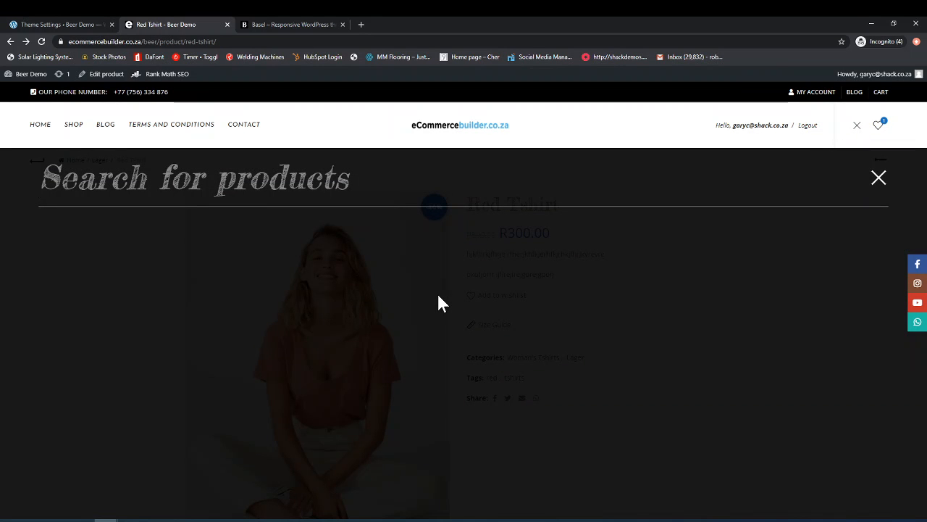
pyautogui.write('ts')
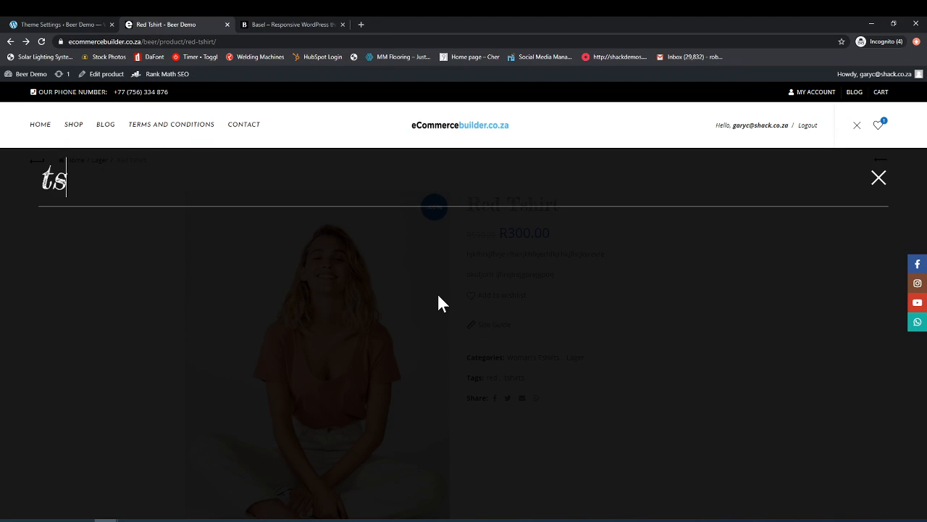
pyautogui.write('hirt')
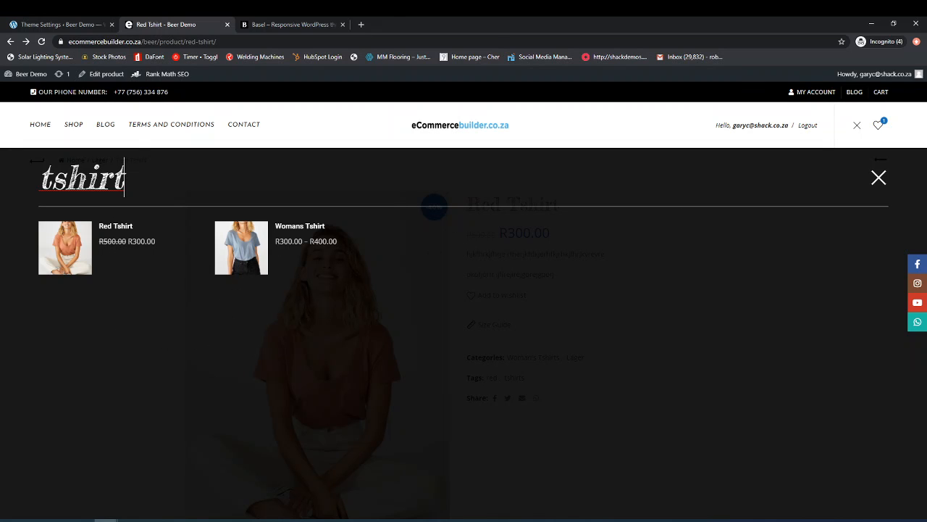
pyautogui.click(69, 24)
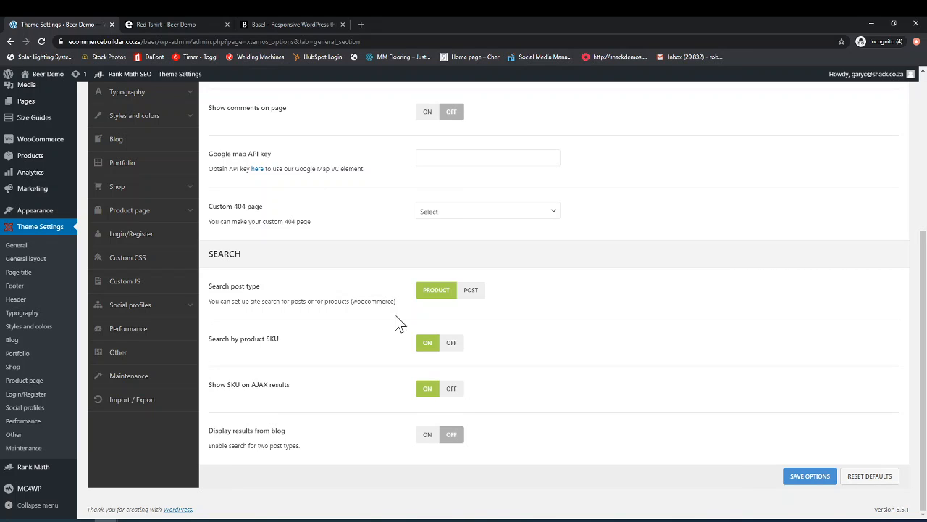
# Step: Try the search post type as Post and restore it to Product
pyautogui.click(473, 291)
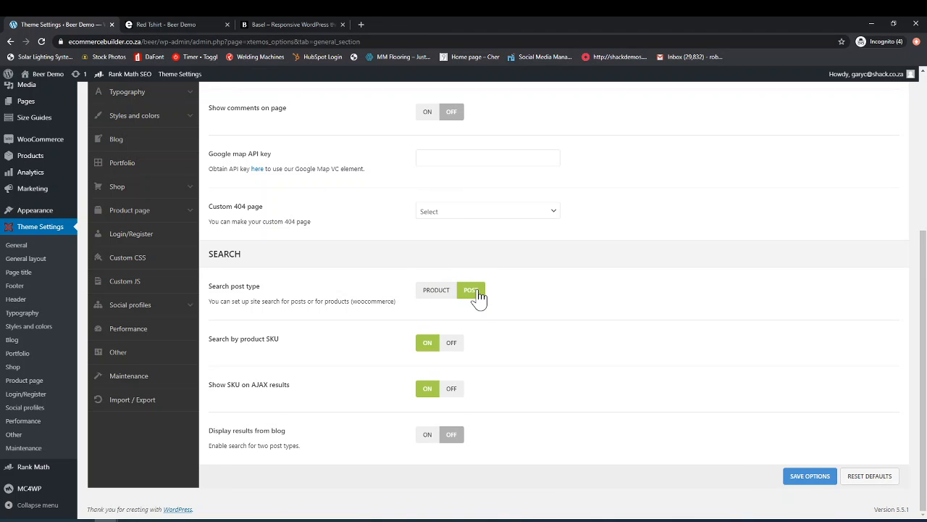
pyautogui.click(448, 295)
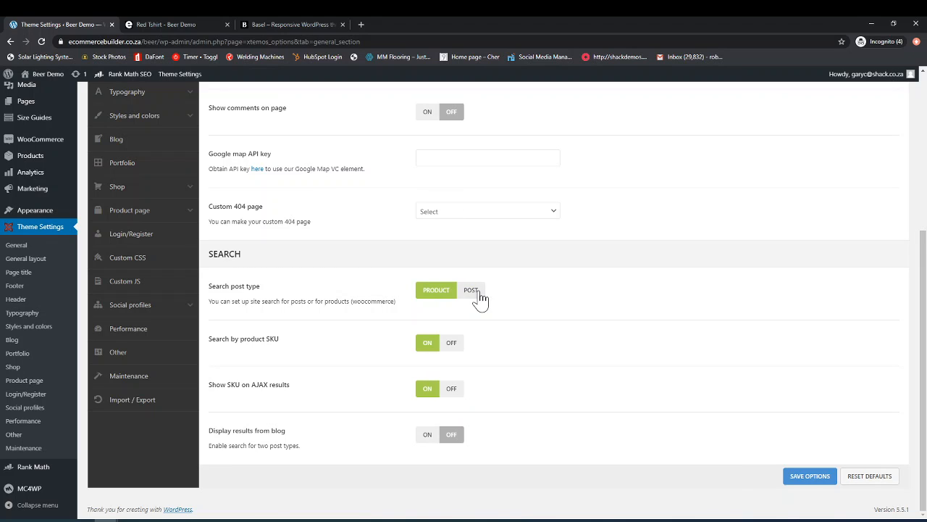
pyautogui.click(475, 293)
pyautogui.click(445, 294)
# Step: Save the General theme options
pyautogui.scroll(2, 703, 430)
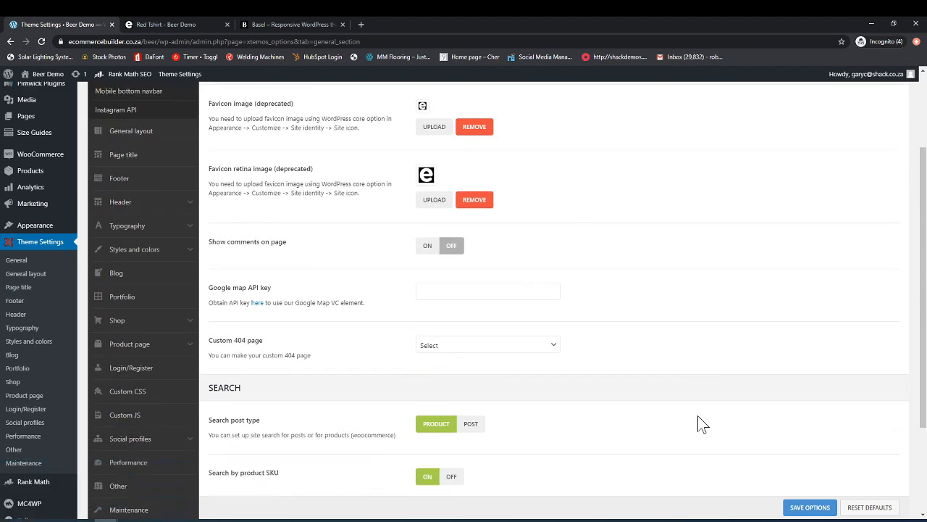
pyautogui.scroll(-2, 700, 423)
pyautogui.click(810, 478)
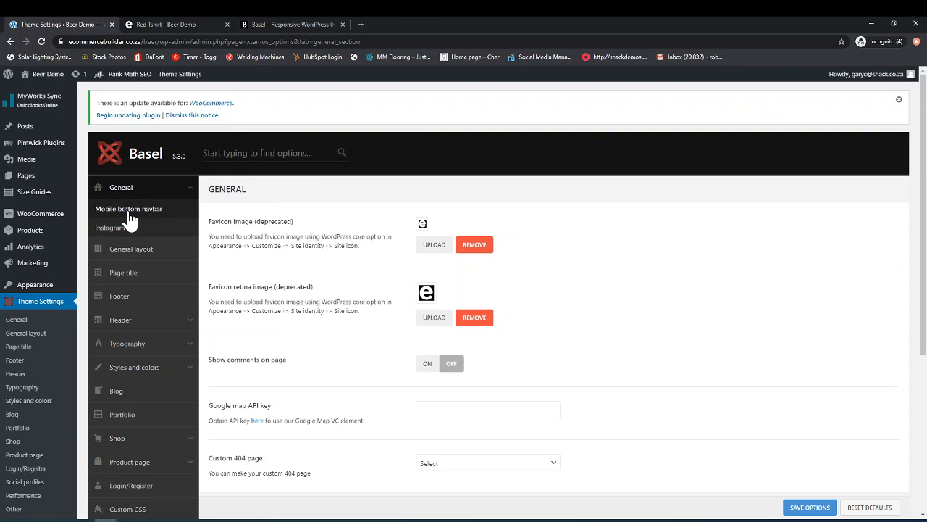
# Step: Add Custom button [1] to the selected buttons of the mobile bottom navbar
pyautogui.click(129, 210)
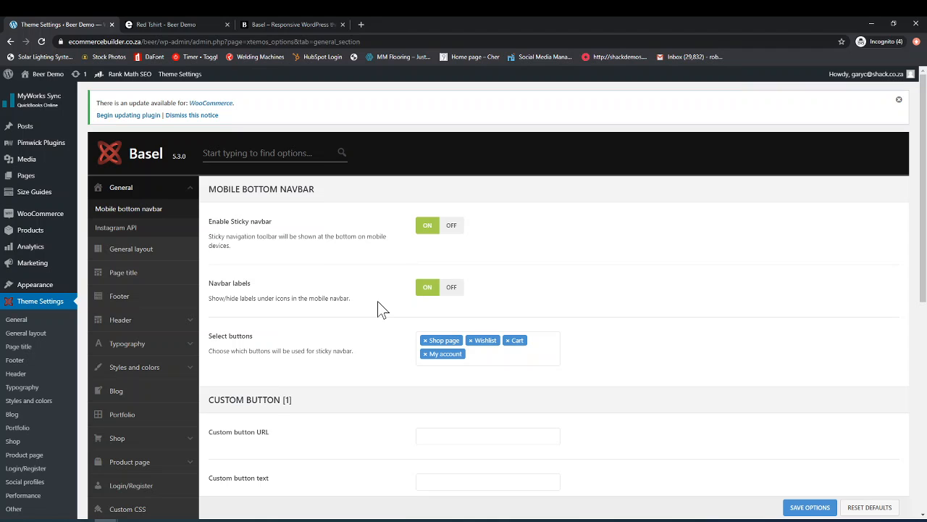
pyautogui.scroll(-1, 364, 327)
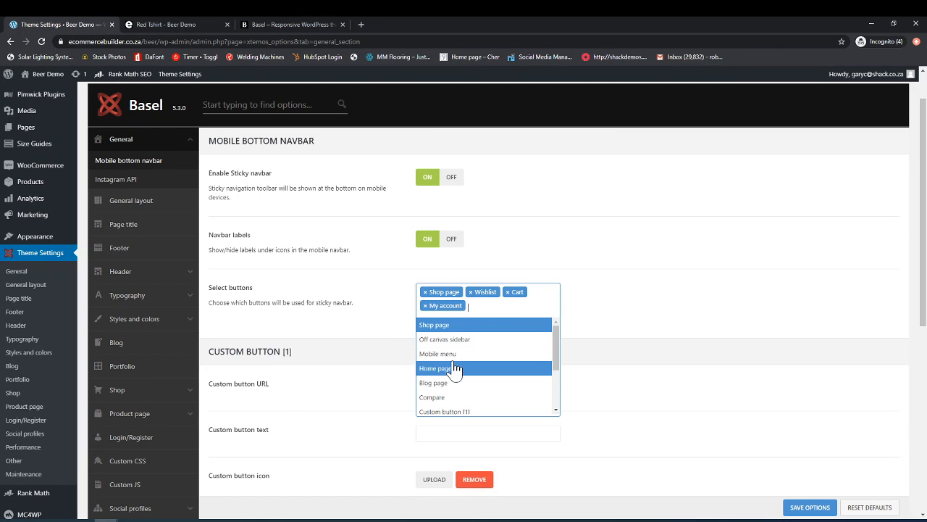
pyautogui.scroll(-1, 464, 389)
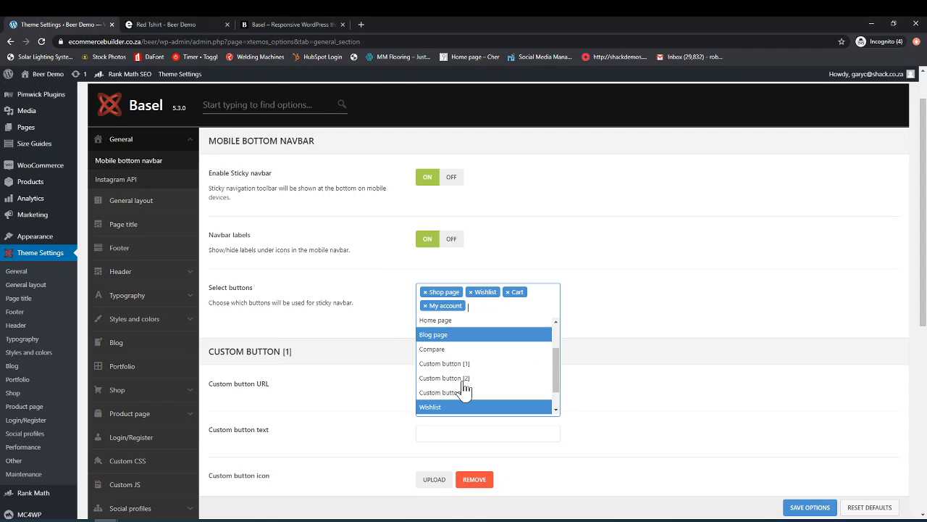
pyautogui.click(599, 314)
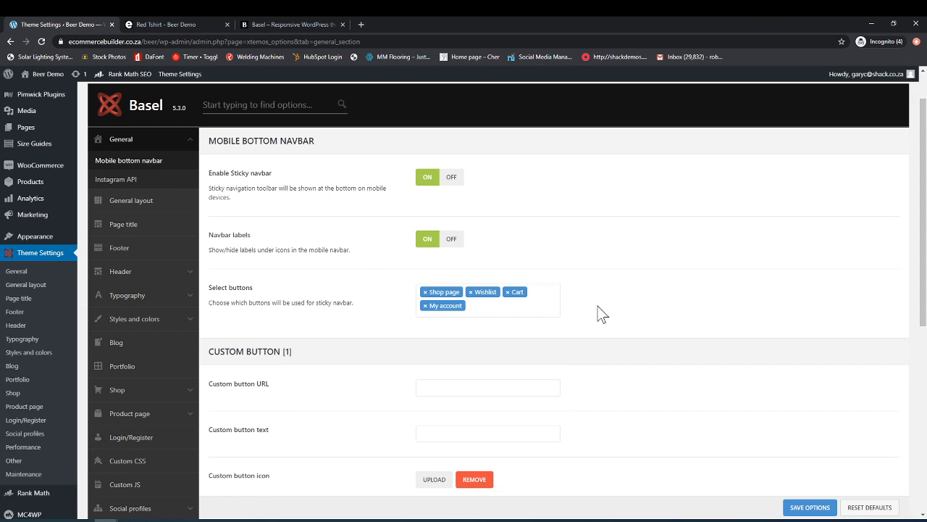
pyautogui.scroll(-1, 598, 315)
pyautogui.click(471, 258)
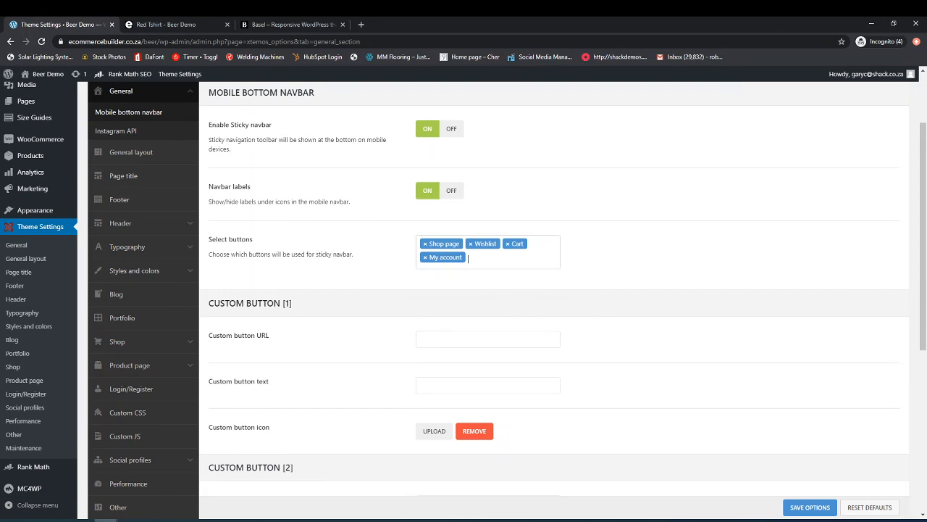
pyautogui.scroll(-1, 478, 326)
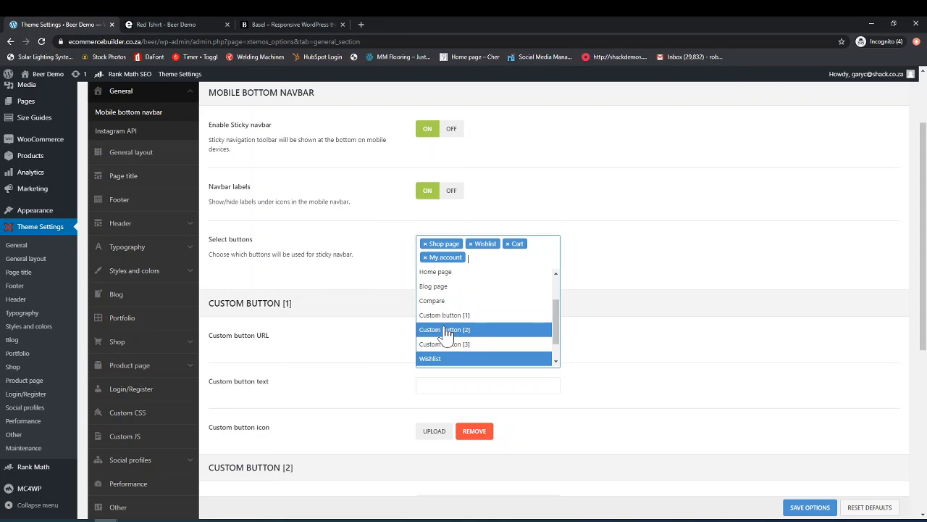
pyautogui.click(447, 322)
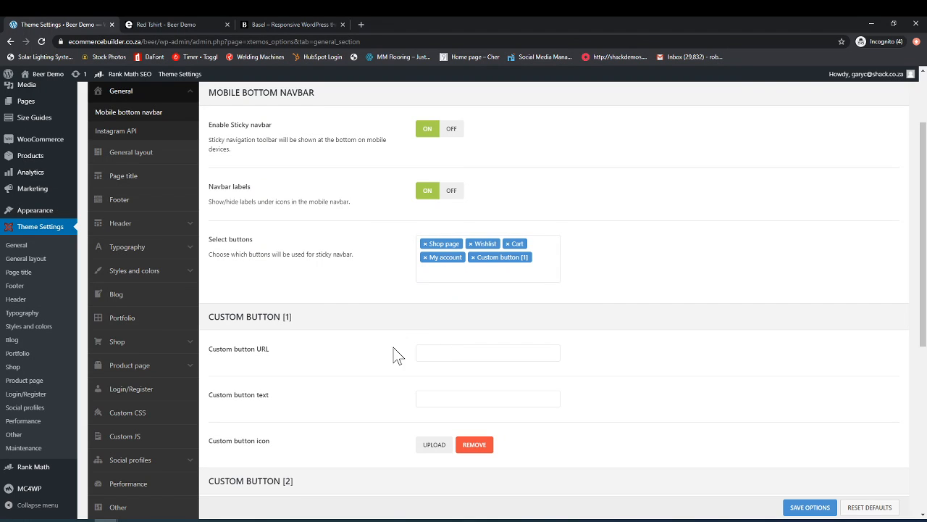
pyautogui.scroll(-1, 392, 352)
pyautogui.scroll(-1, 400, 342)
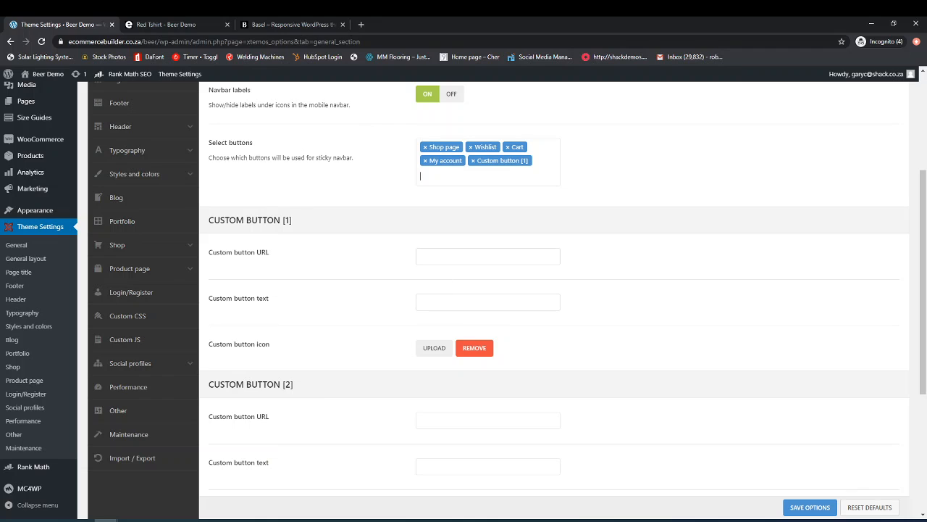
pyautogui.click(449, 256)
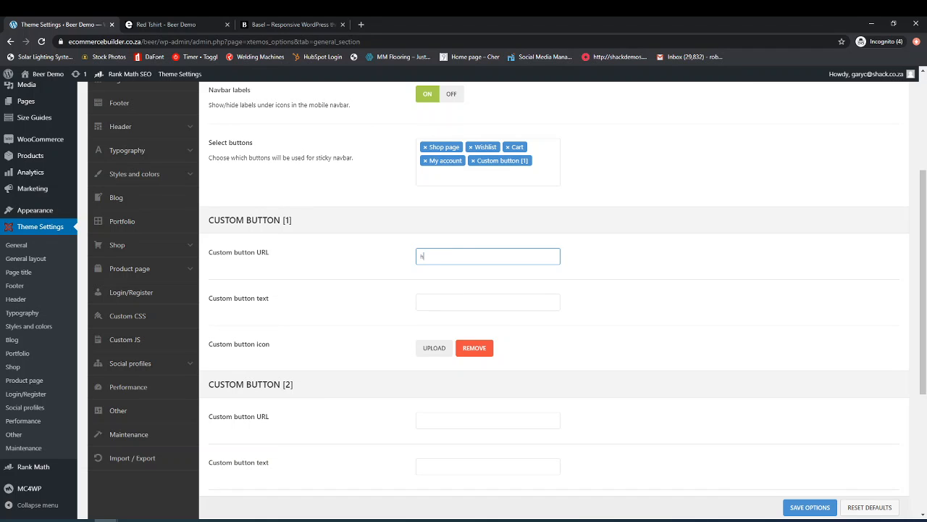
pyautogui.write('hpps')
pyautogui.press('BackSpace')
pyautogui.write('://www.shack.co.za')
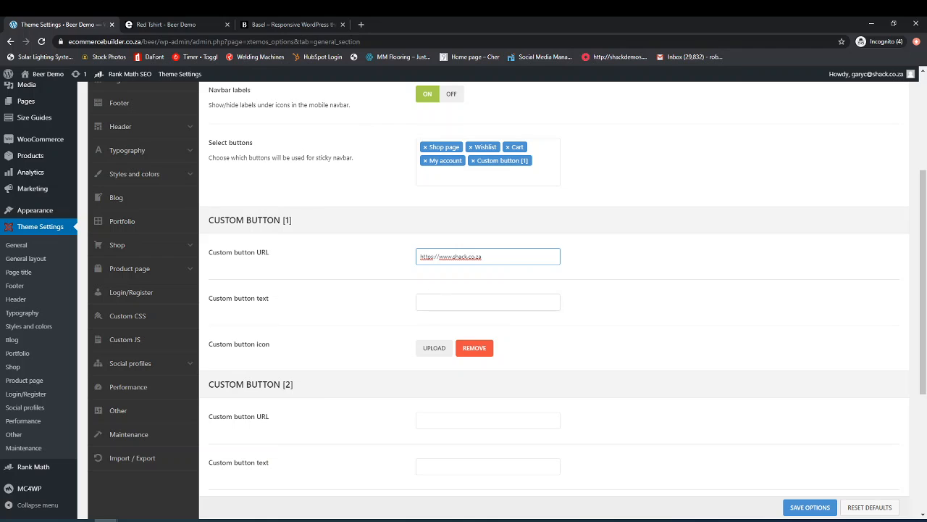
pyautogui.click(474, 302)
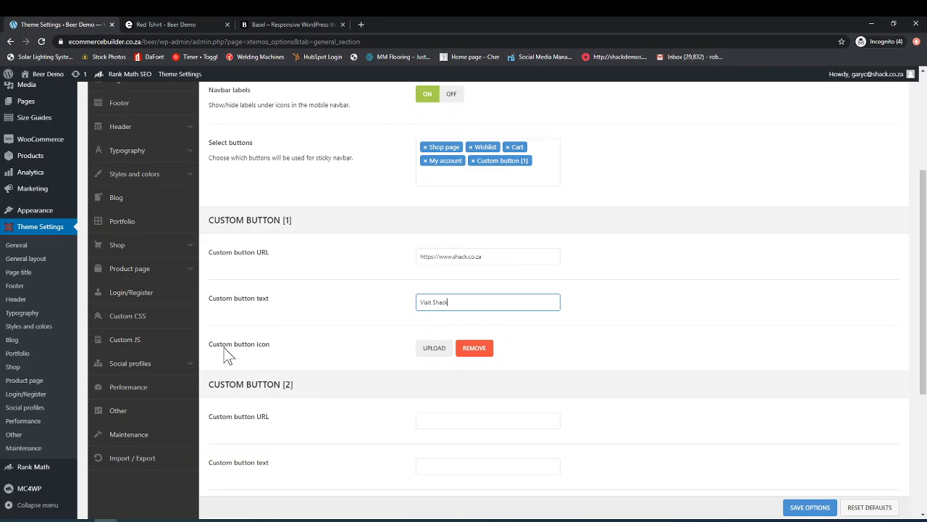
# Step: Set Custom button [1]'s icon to 16x16.png from the Media Library
pyautogui.click(435, 349)
pyautogui.click(131, 203)
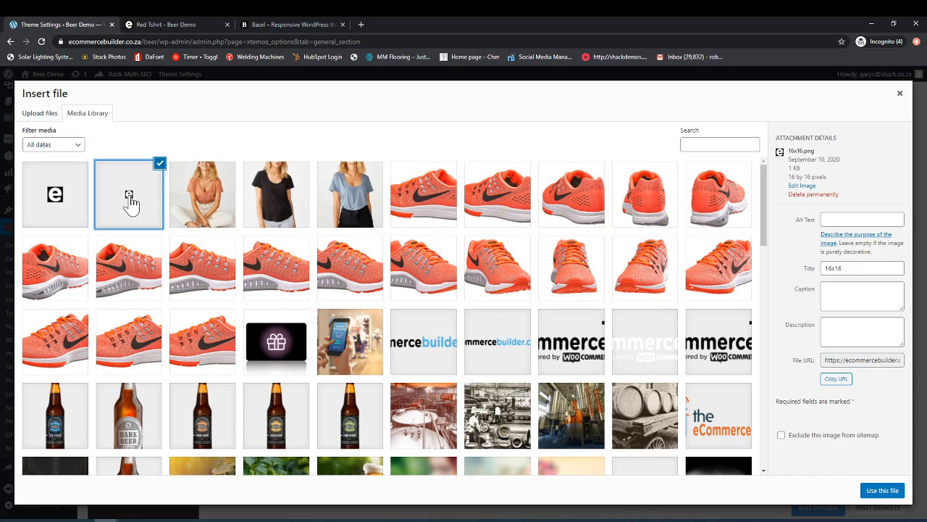
pyautogui.click(878, 491)
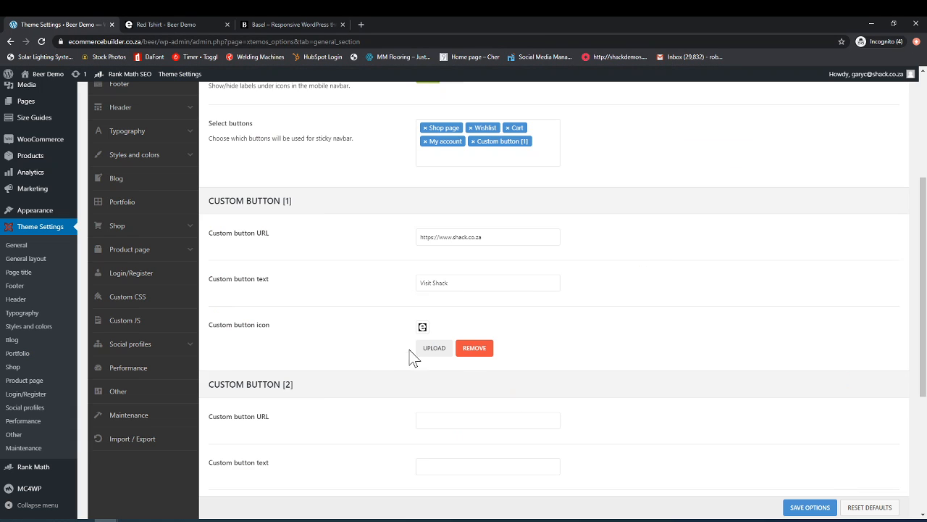
pyautogui.scroll(-2, 333, 355)
pyautogui.scroll(-3, 333, 377)
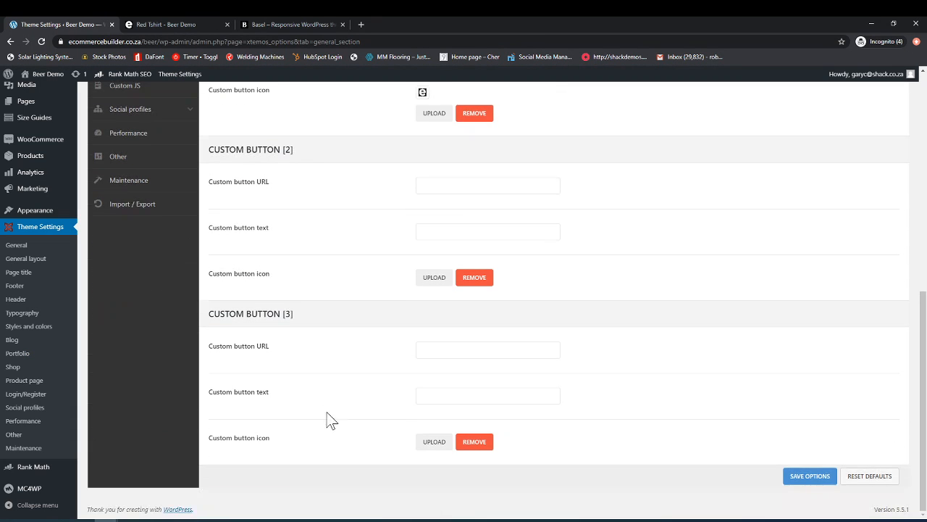
# Step: Remove Shop page from the mobile bottom navbar's selected buttons and save the theme options
pyautogui.scroll(2, 340, 344)
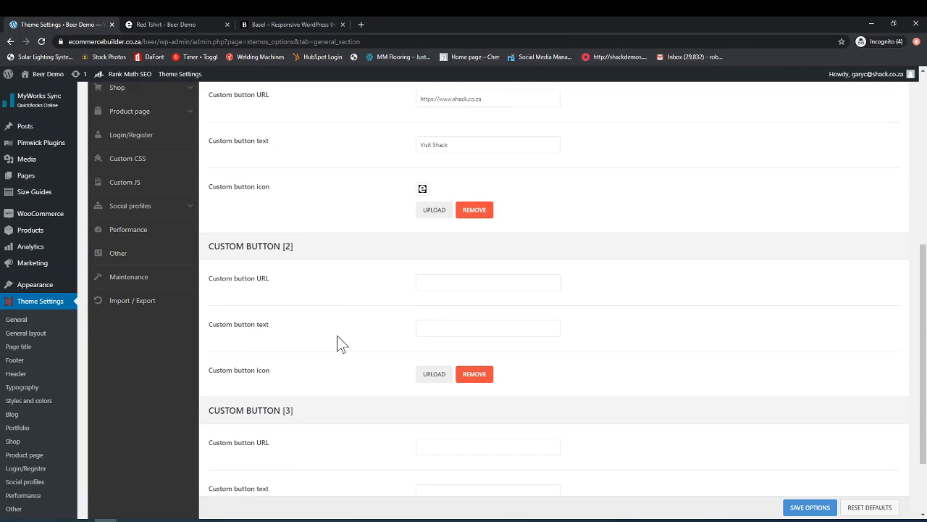
pyautogui.scroll(6, 341, 344)
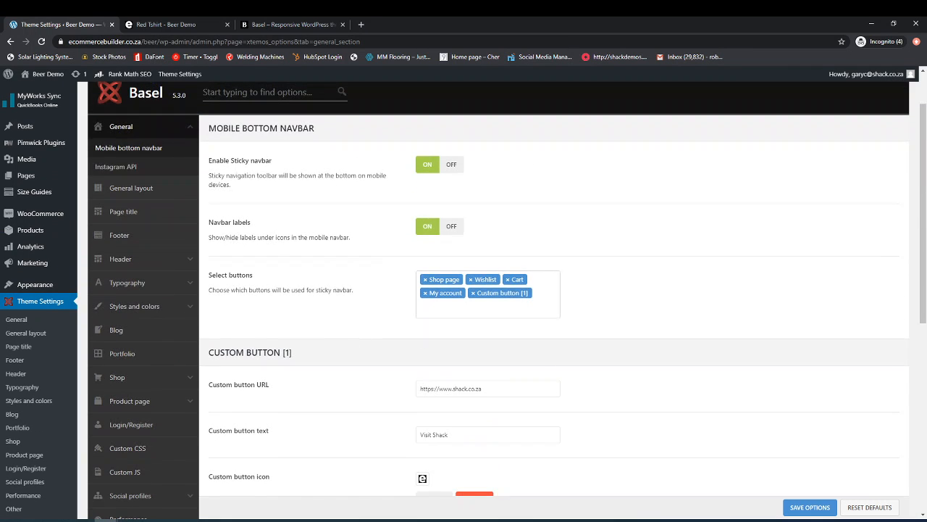
pyautogui.click(426, 280)
pyautogui.press('Escape')
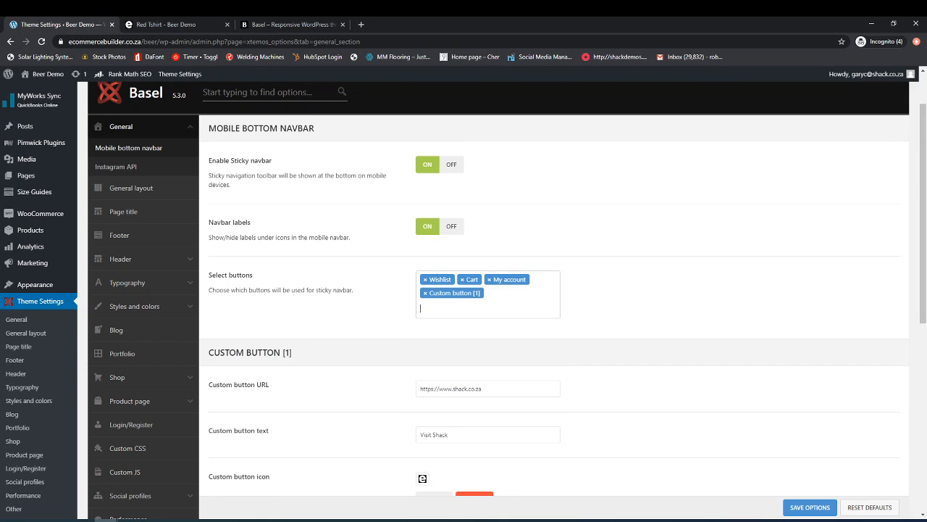
pyautogui.click(469, 307)
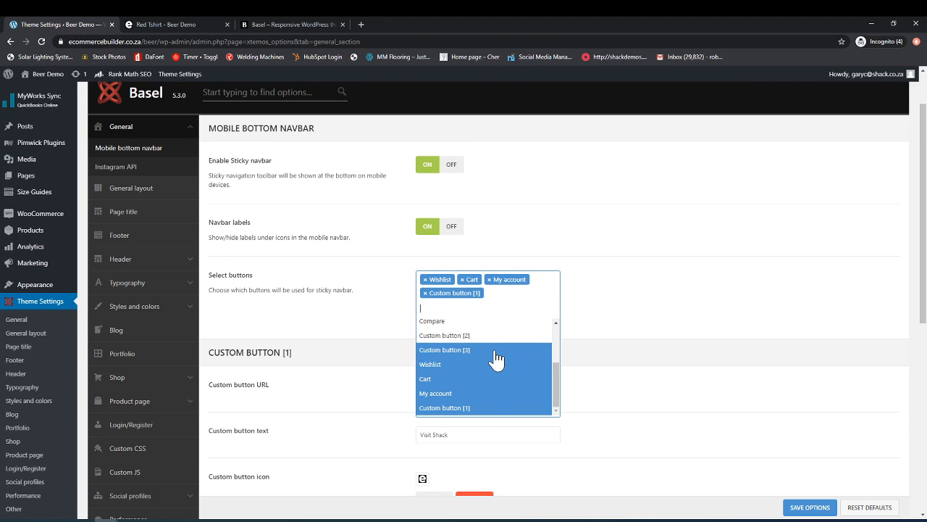
pyautogui.click(615, 290)
pyautogui.scroll(-1, 565, 421)
pyautogui.scroll(1, 565, 421)
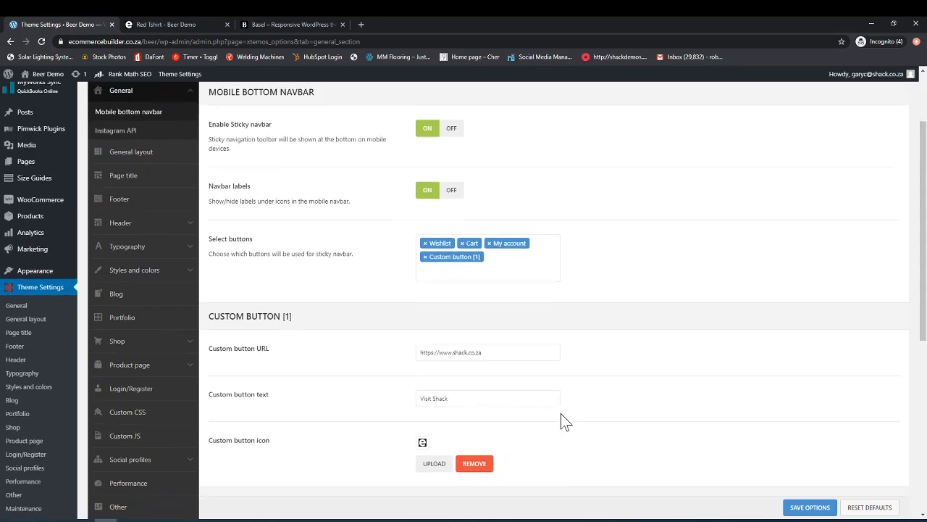
pyautogui.scroll(-4, 565, 422)
pyautogui.scroll(-1, 565, 422)
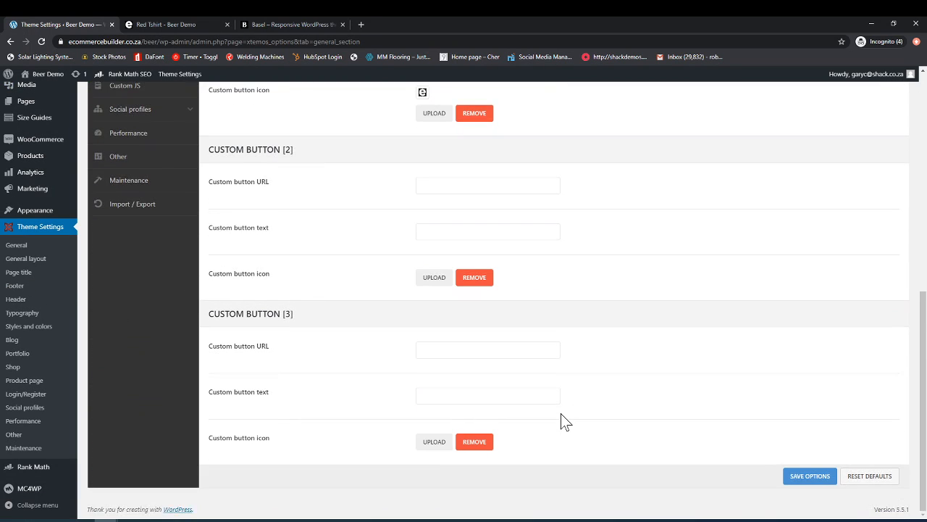
pyautogui.scroll(2, 564, 422)
pyautogui.click(810, 507)
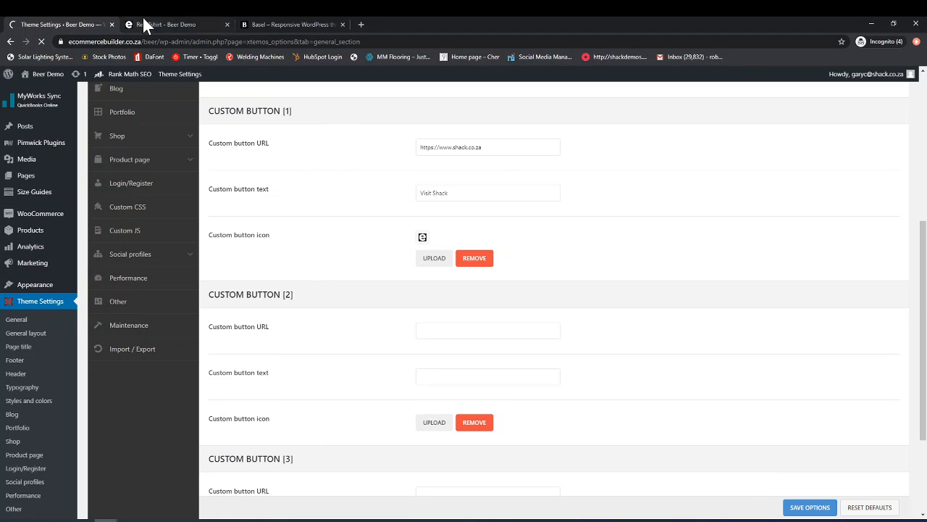
# Step: Open the store's home page and reduce the browser window to mobile width
pyautogui.click(192, 26)
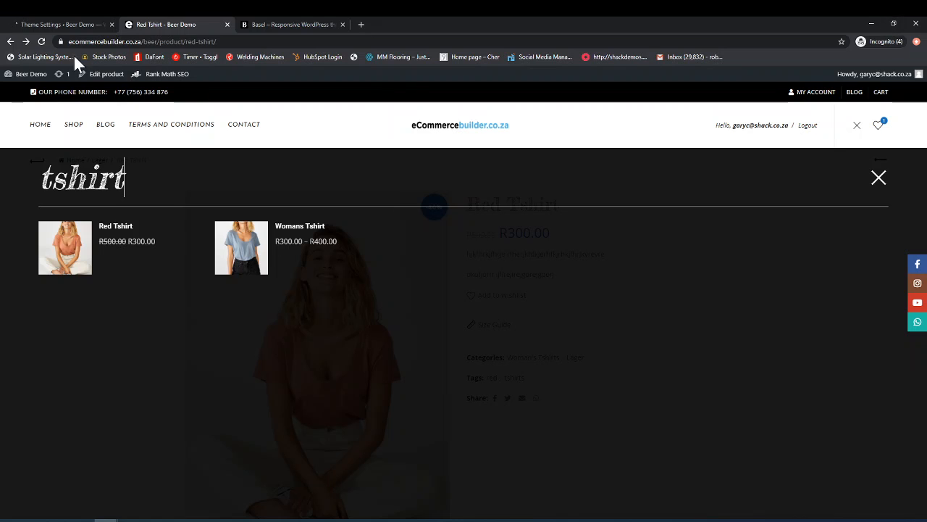
pyautogui.click(50, 122)
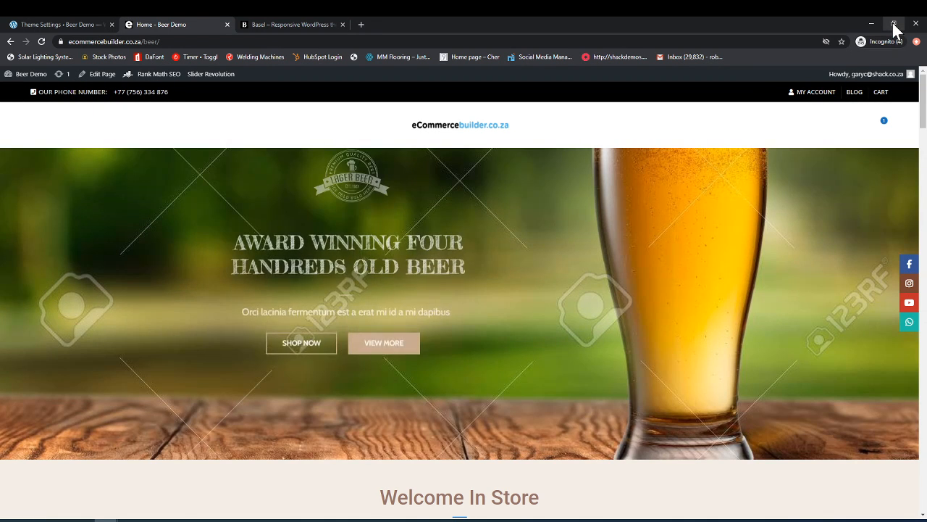
pyautogui.click(894, 29)
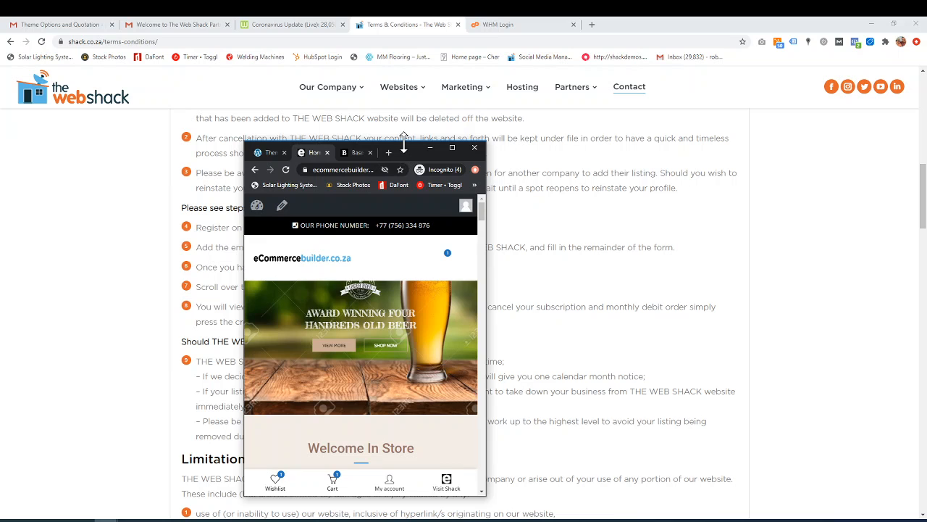
pyautogui.moveTo(403, 143); pyautogui.dragTo(402, 52)
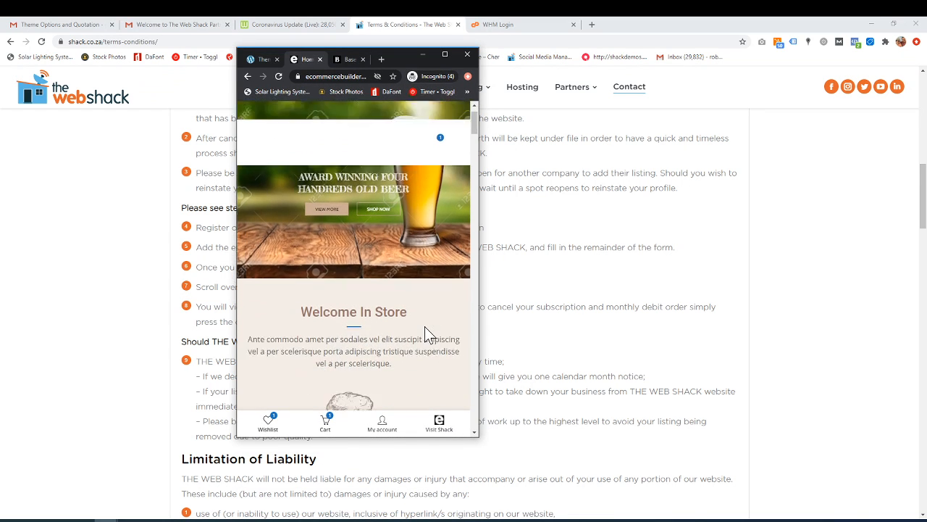
# Step: Examine the sticky bottom navbar and its Visit Shack button along the mobile home page, then restore the full-size window
pyautogui.scroll(-2, 427, 362)
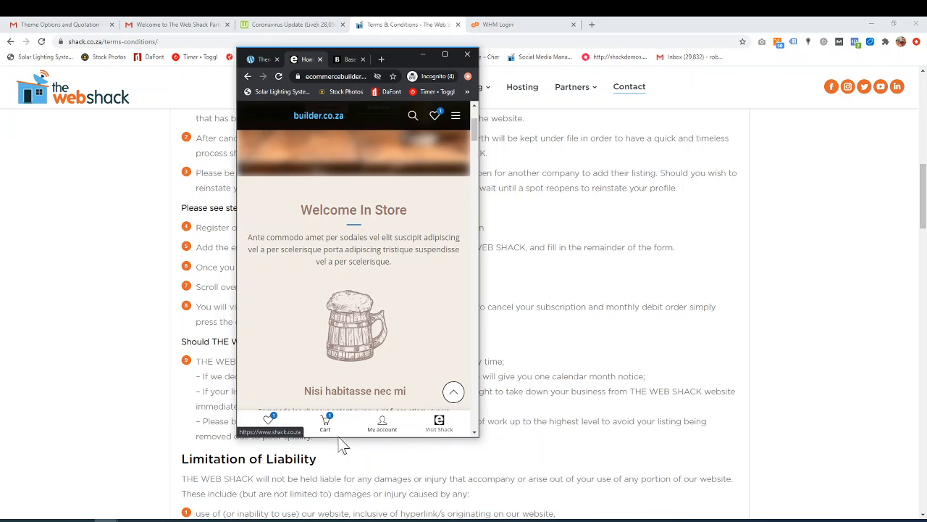
pyautogui.scroll(-5, 352, 384)
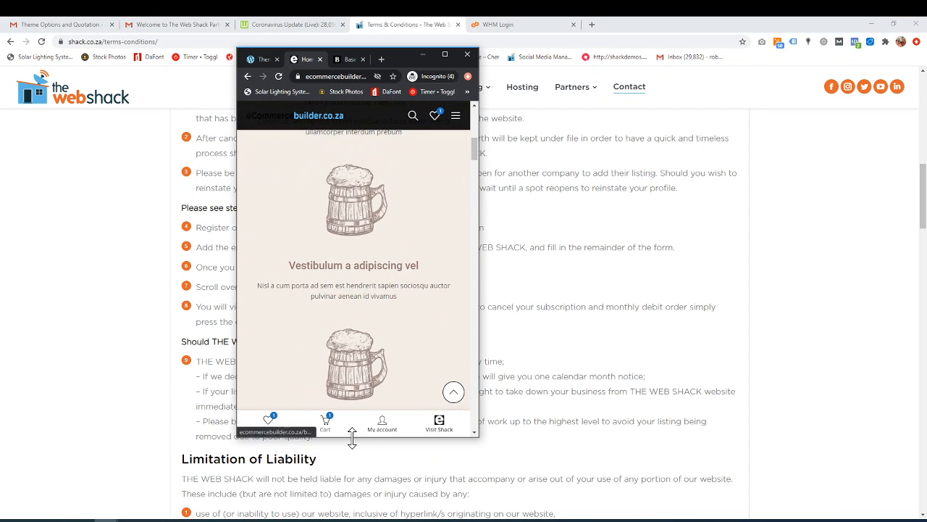
pyautogui.scroll(-2, 391, 395)
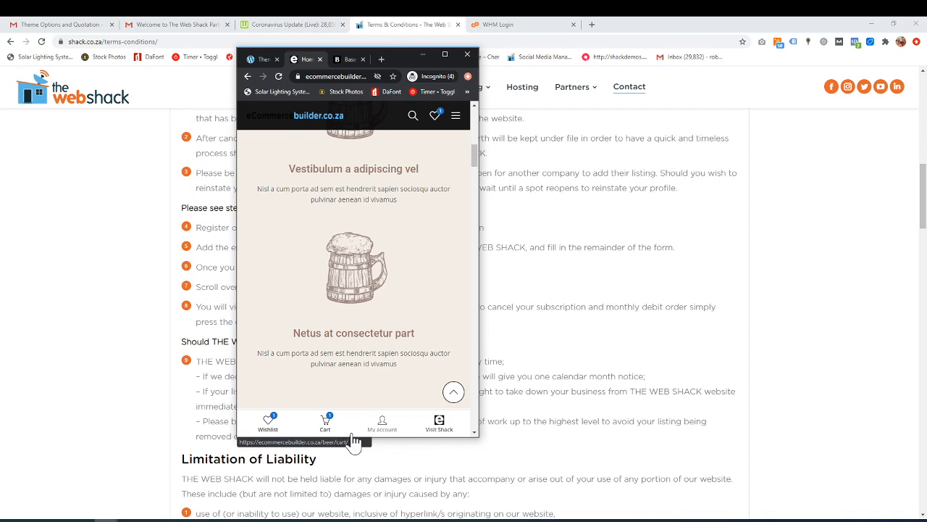
pyautogui.scroll(-5, 404, 298)
pyautogui.scroll(-2, 404, 298)
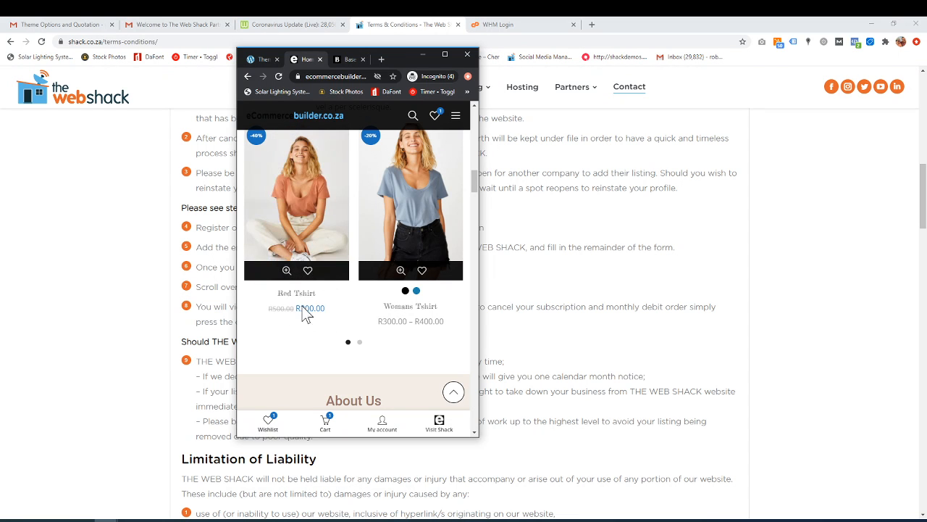
pyautogui.scroll(-1, 308, 319)
pyautogui.scroll(-1, 308, 319)
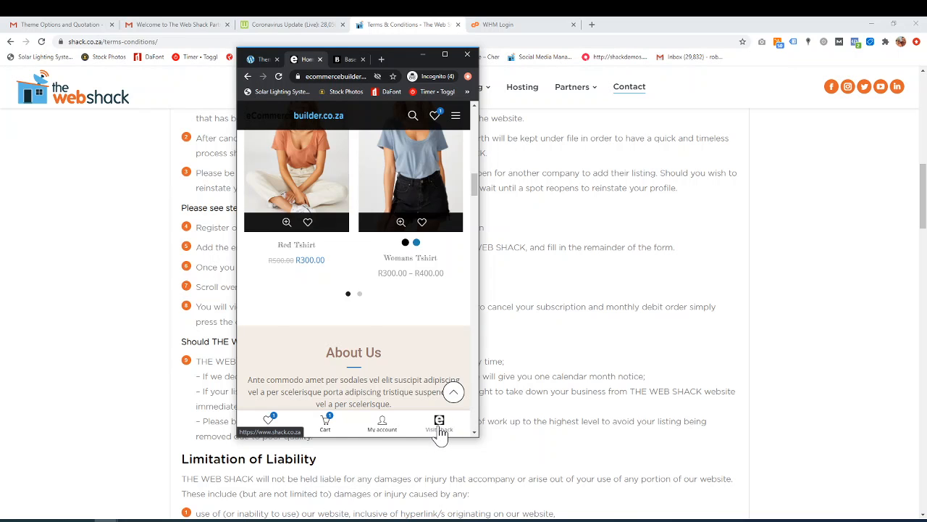
pyautogui.click(447, 53)
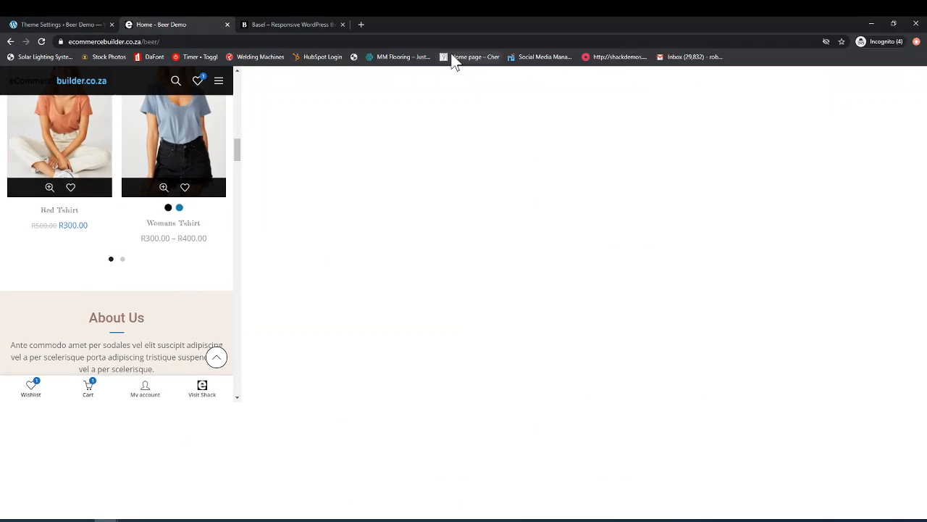
# Step: Replace Custom button [1] with Shop page in the mobile bottom navbar's selected buttons
pyautogui.click(82, 24)
pyautogui.scroll(-4, 455, 401)
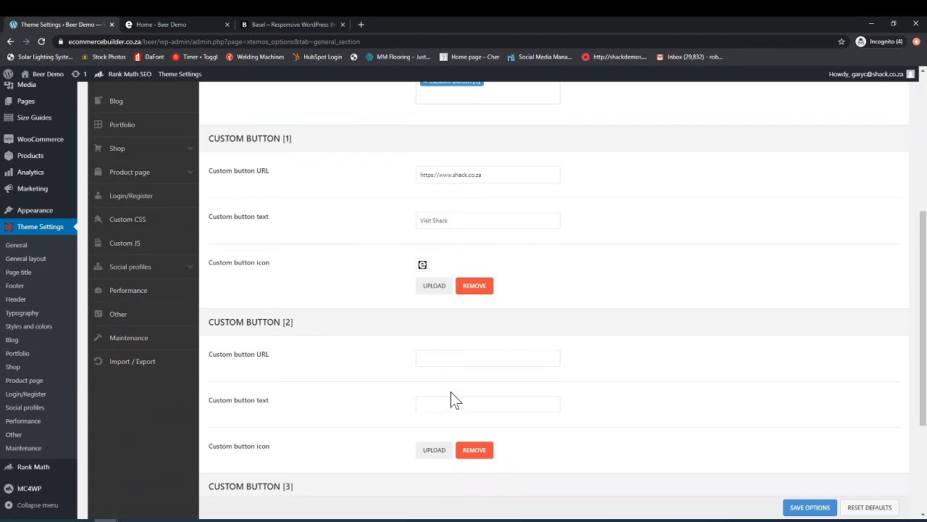
pyautogui.scroll(3, 459, 305)
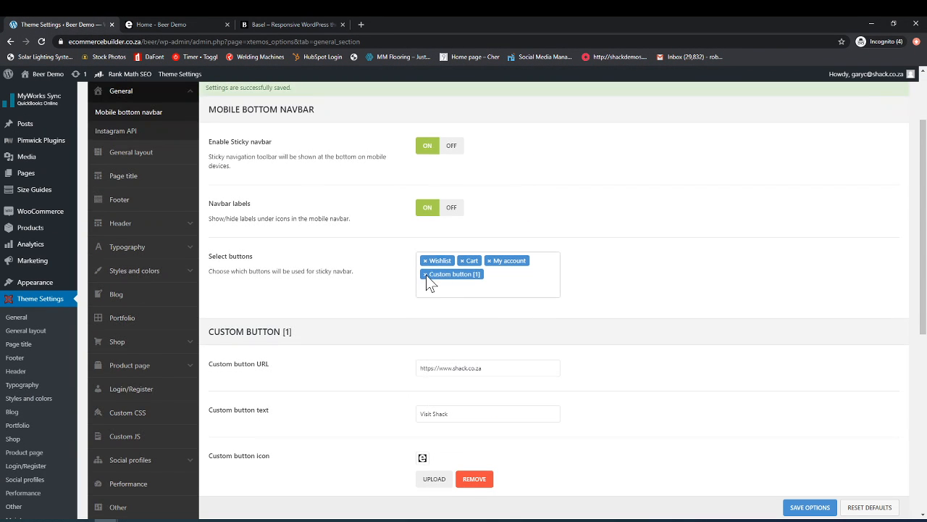
pyautogui.click(426, 274)
pyautogui.click(455, 293)
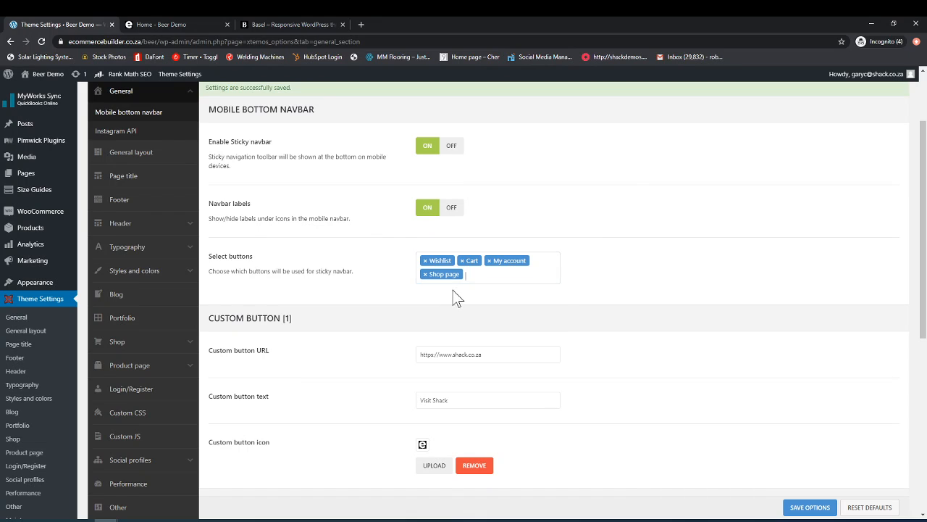
pyautogui.click(440, 265)
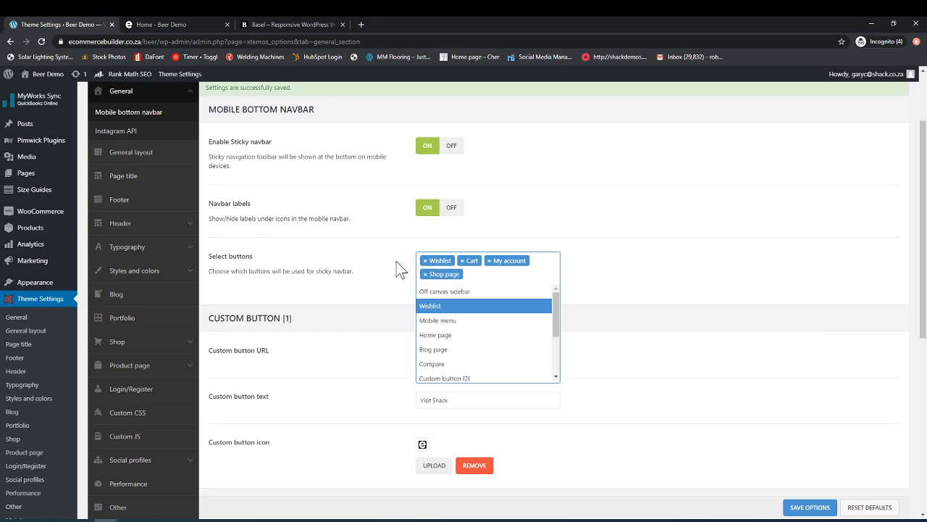
pyautogui.click(599, 270)
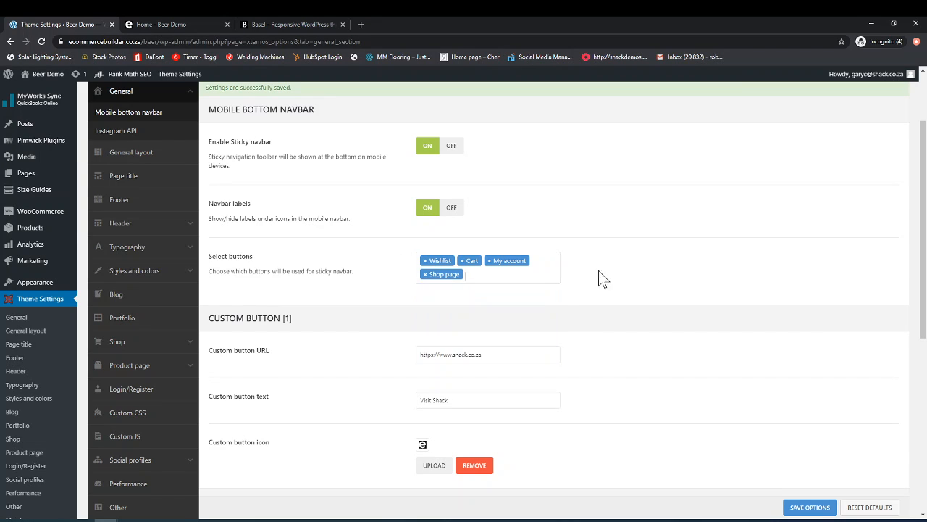
# Step: Save the mobile bottom navbar settings
pyautogui.click(811, 506)
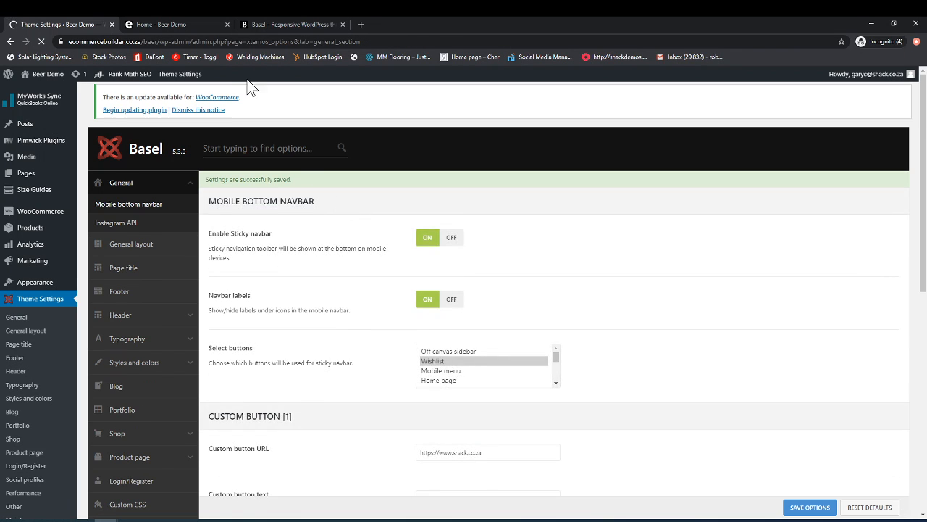
pyautogui.click(168, 22)
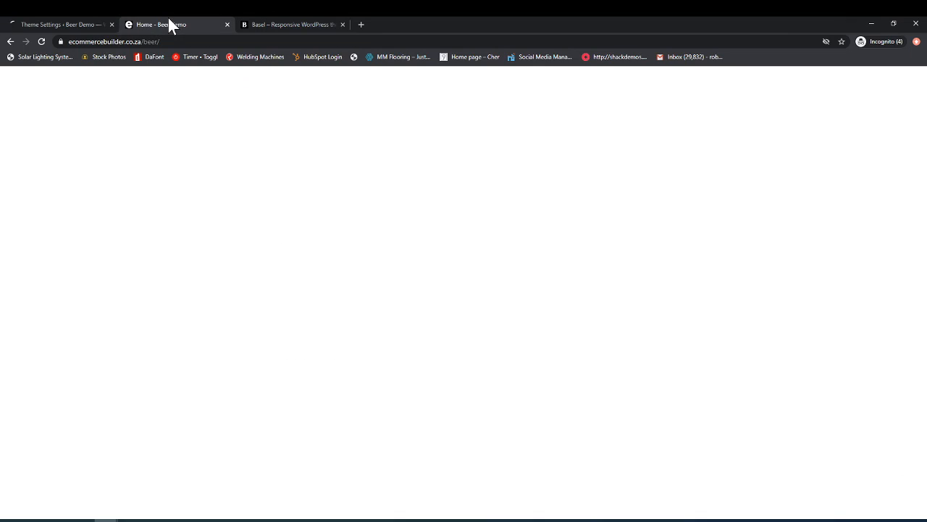
pyautogui.click(80, 23)
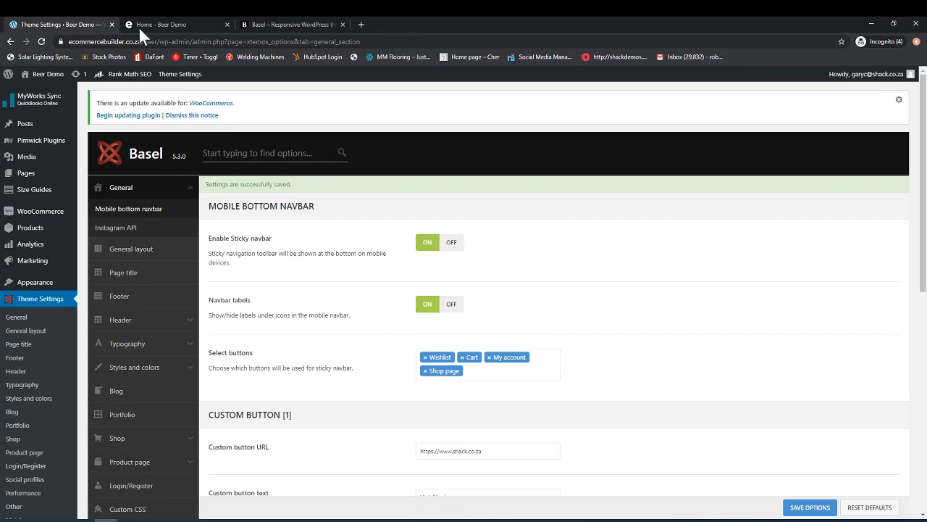
# Step: Reload the store's home page and check its bottom navbar buttons at mobile width
pyautogui.click(172, 20)
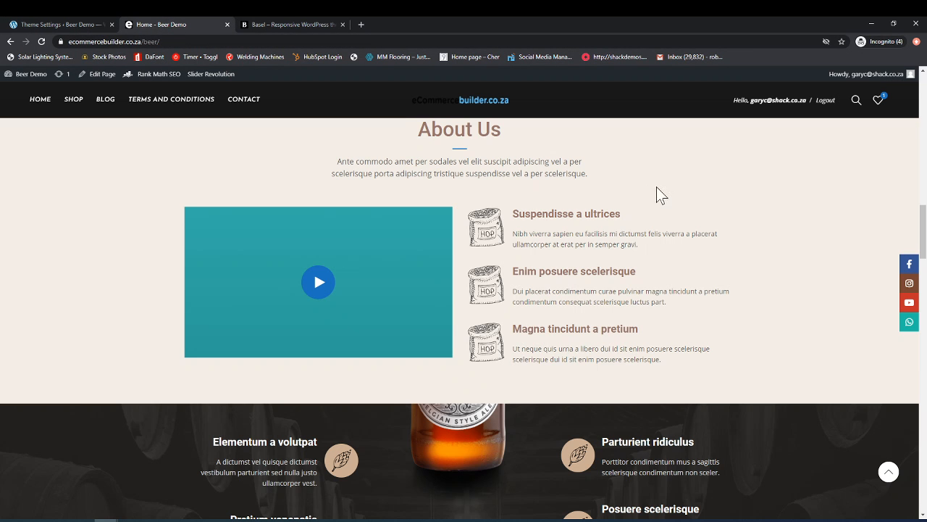
pyautogui.click(41, 41)
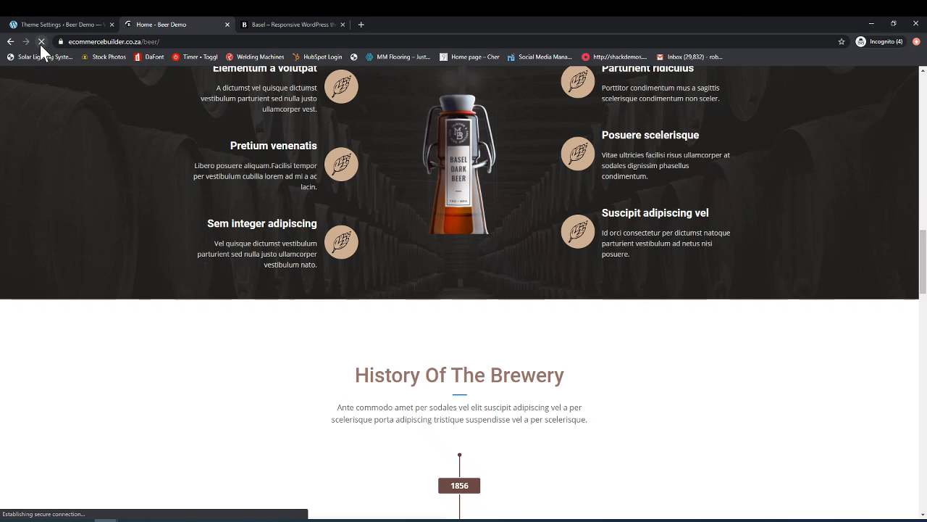
pyautogui.click(894, 23)
pyautogui.scroll(-5, 398, 341)
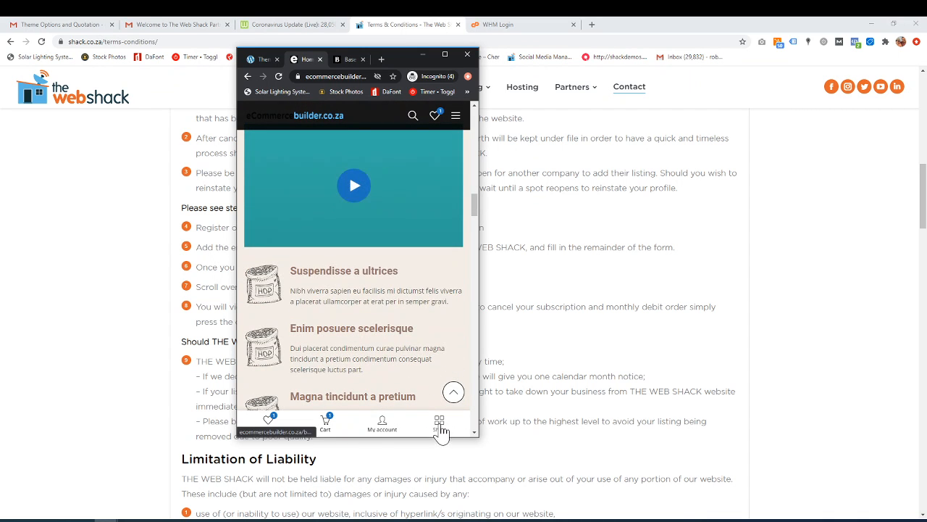
pyautogui.click(445, 53)
# Step: Clear all selected buttons of the mobile bottom navbar in the theme settings
pyautogui.click(76, 28)
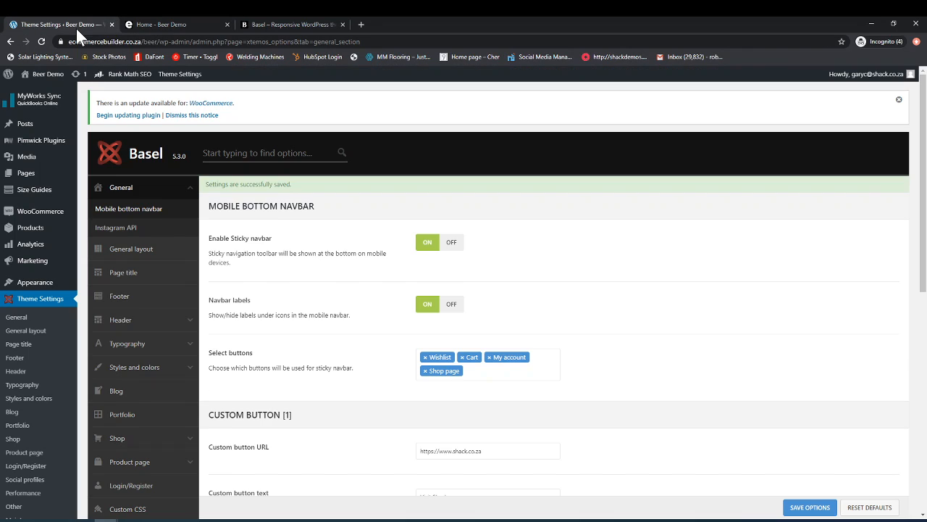
pyautogui.scroll(-1, 422, 279)
pyautogui.click(426, 261)
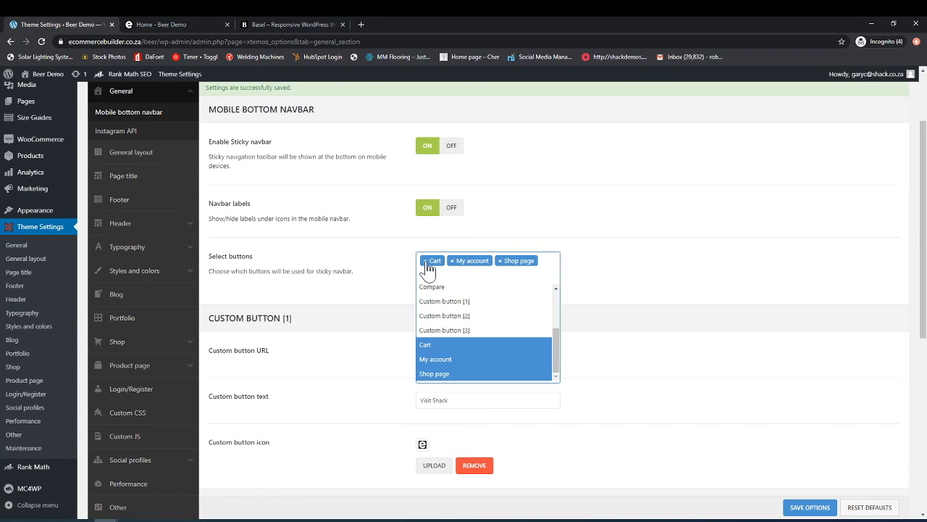
pyautogui.click(425, 261)
pyautogui.click(426, 261)
pyautogui.click(425, 261)
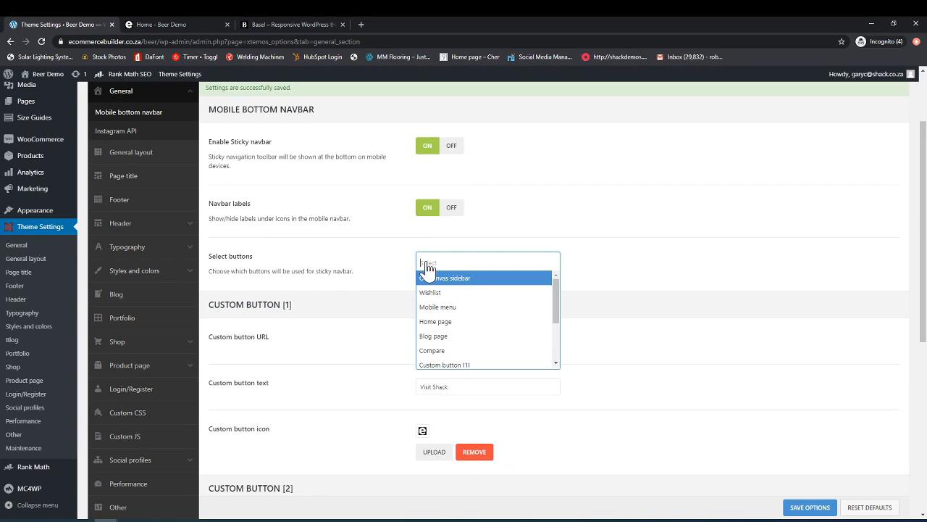
# Step: Add Home page, My account and Shop page, in that order, as the mobile bottom navbar's selected buttons
pyautogui.click(485, 321)
pyautogui.click(485, 265)
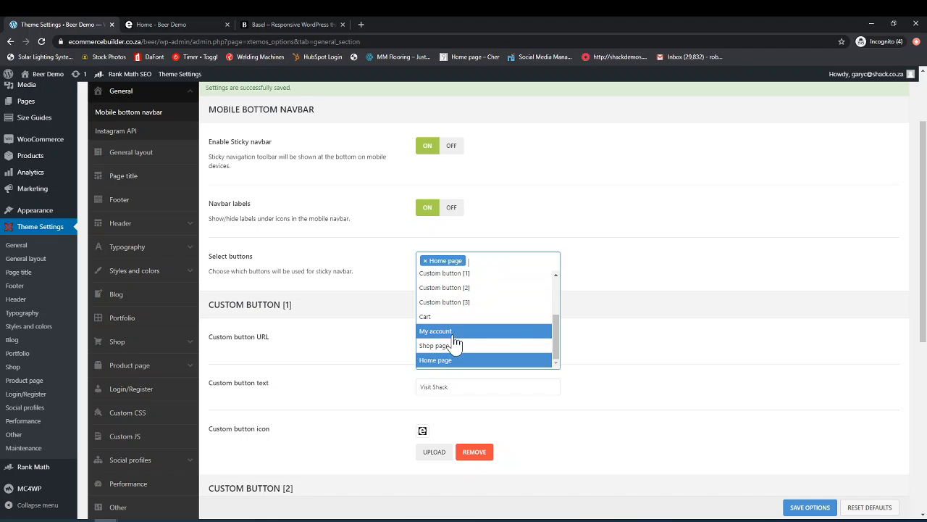
pyautogui.click(456, 331)
pyautogui.click(482, 279)
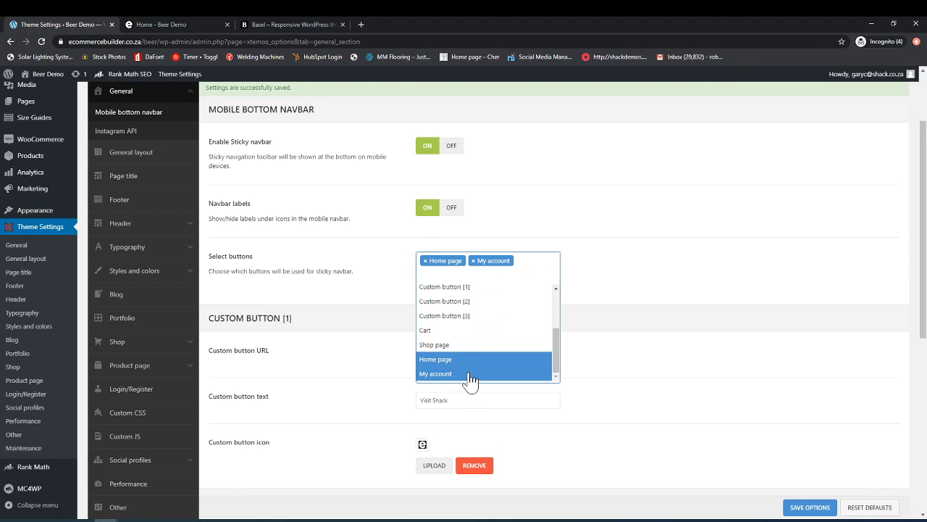
pyautogui.click(457, 345)
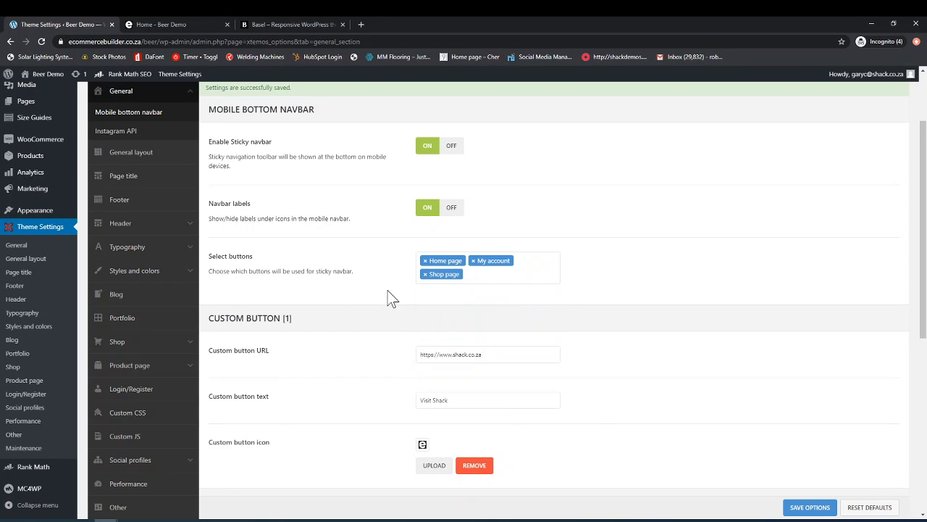
# Step: Open the Instagram API settings and review the option for connecting an Instagram account
pyautogui.scroll(-2, 387, 395)
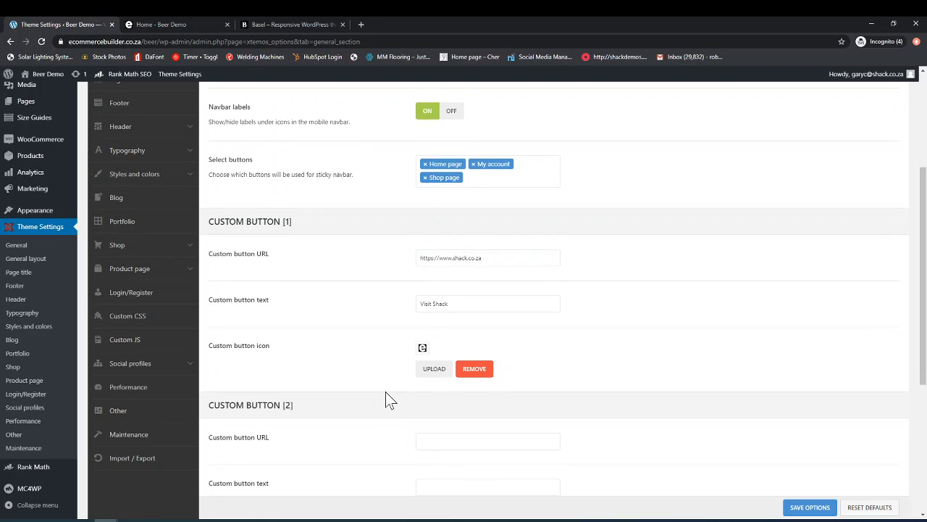
pyautogui.scroll(3, 387, 395)
pyautogui.scroll(1, 384, 406)
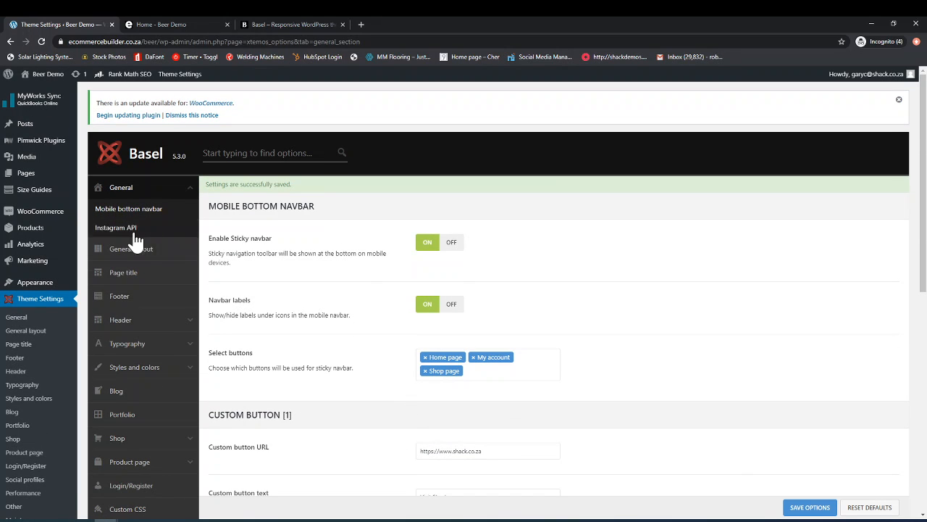
pyautogui.click(108, 236)
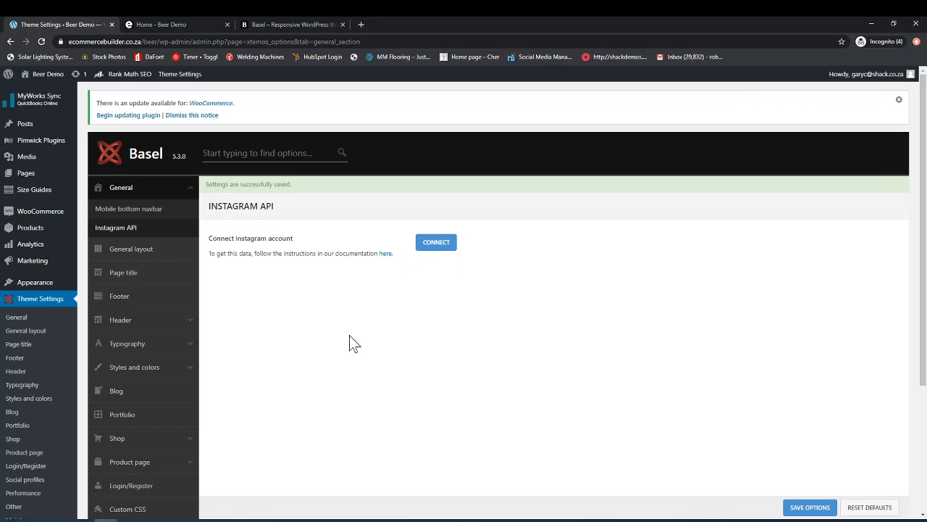
pyautogui.scroll(-3, 349, 343)
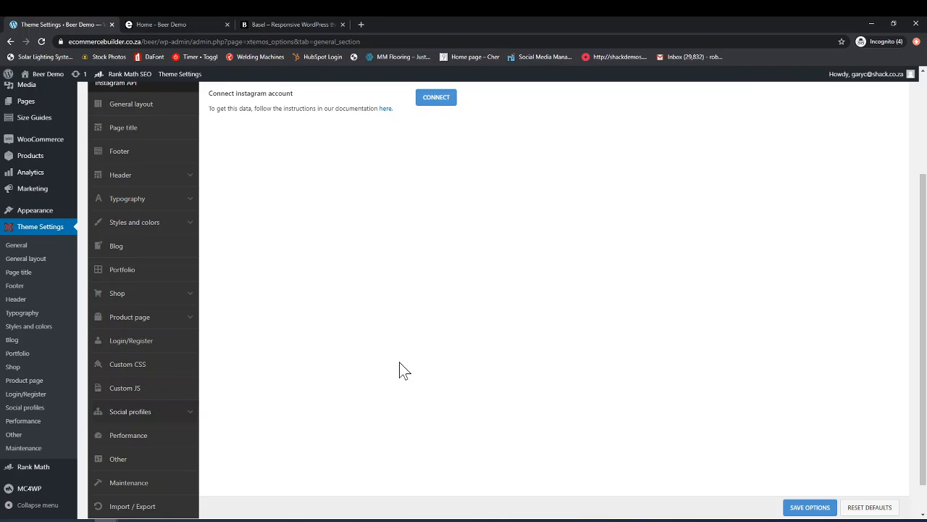
pyautogui.scroll(3, 410, 395)
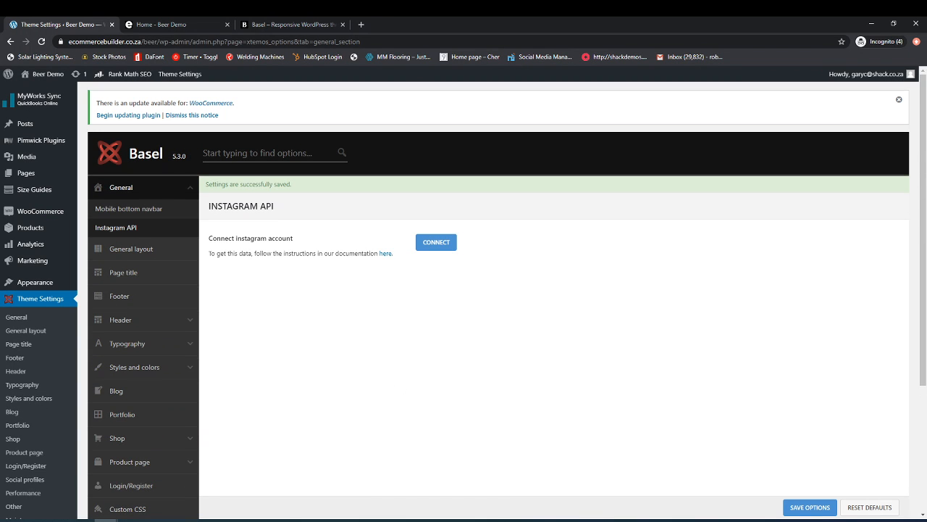